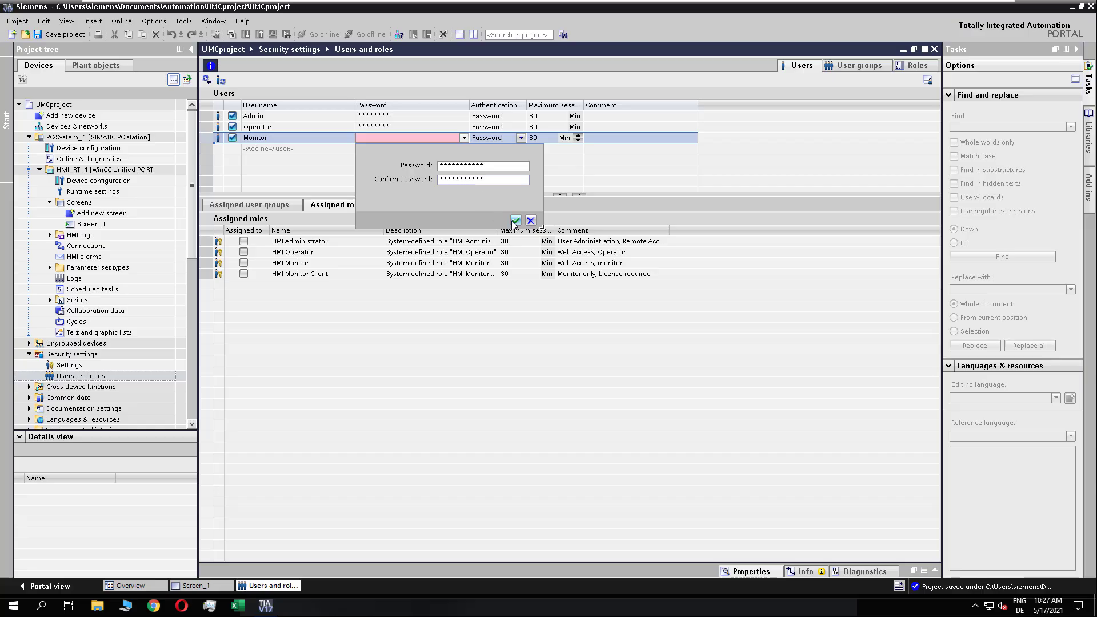
# Step: Confirm the newly entered password for the Monitor user
pyautogui.click(515, 221)
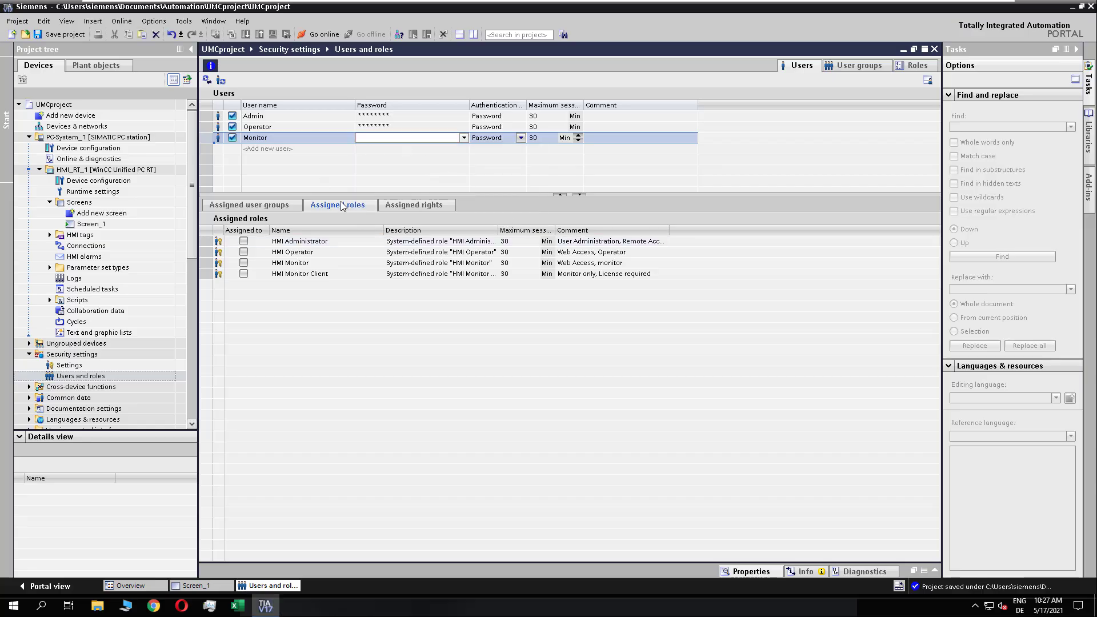
# Step: Add the user-specific runtime rights MyOwnRight1 and MyOwnRight2 in the Roles editor
pyautogui.click(912, 64)
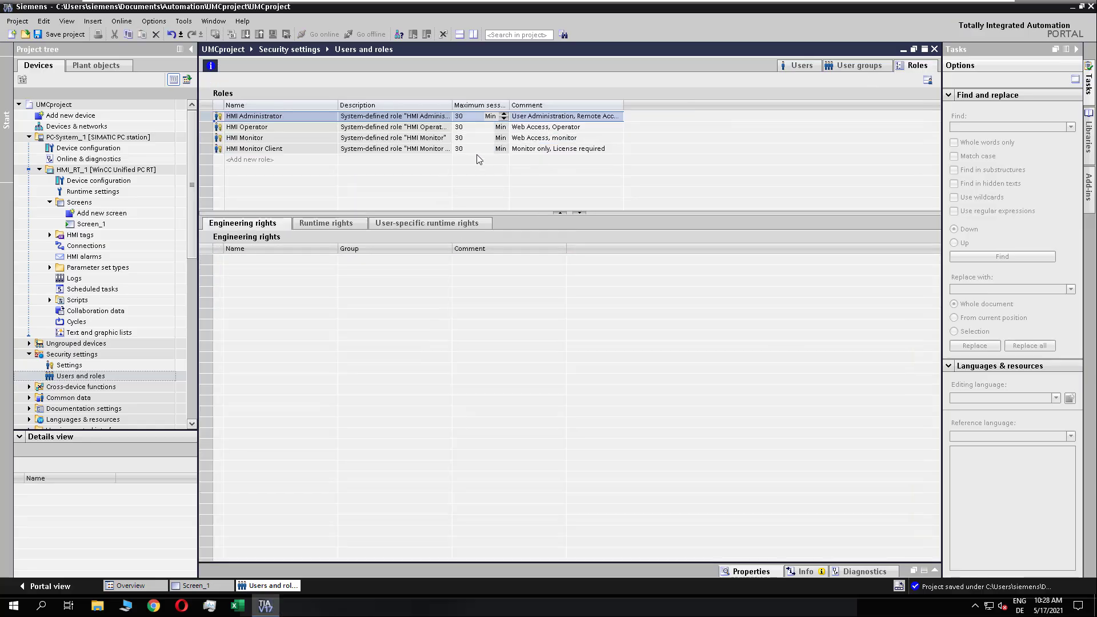
pyautogui.click(421, 225)
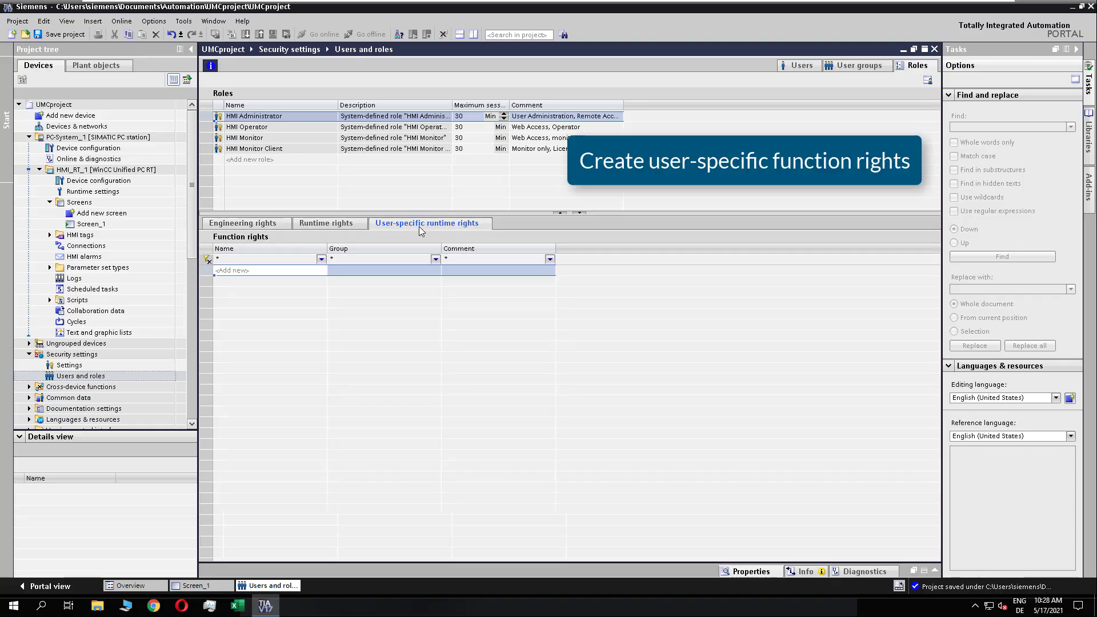
pyautogui.click(245, 271)
pyautogui.write('MyOwnRight1')
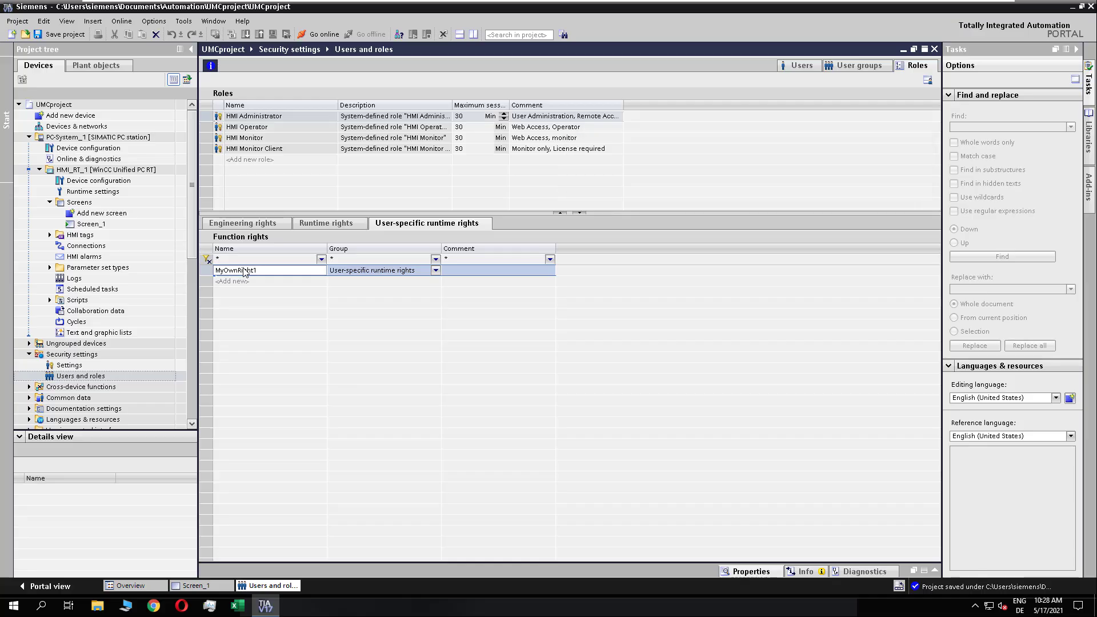
pyautogui.click(256, 283)
pyautogui.write('M')
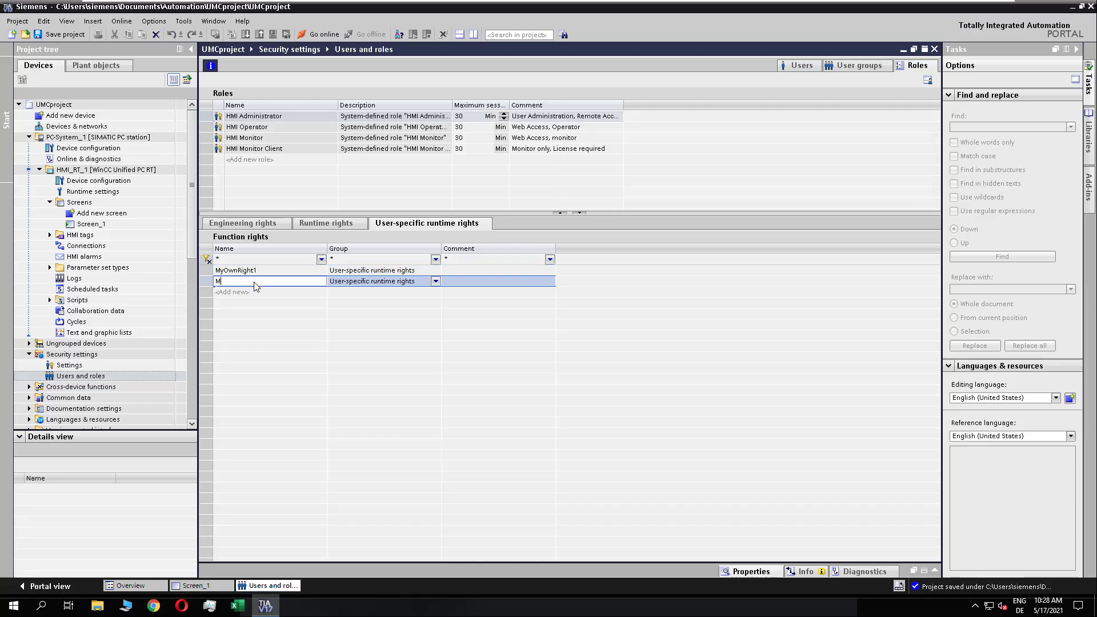
pyautogui.write('yOwnRight2')
pyautogui.click(269, 298)
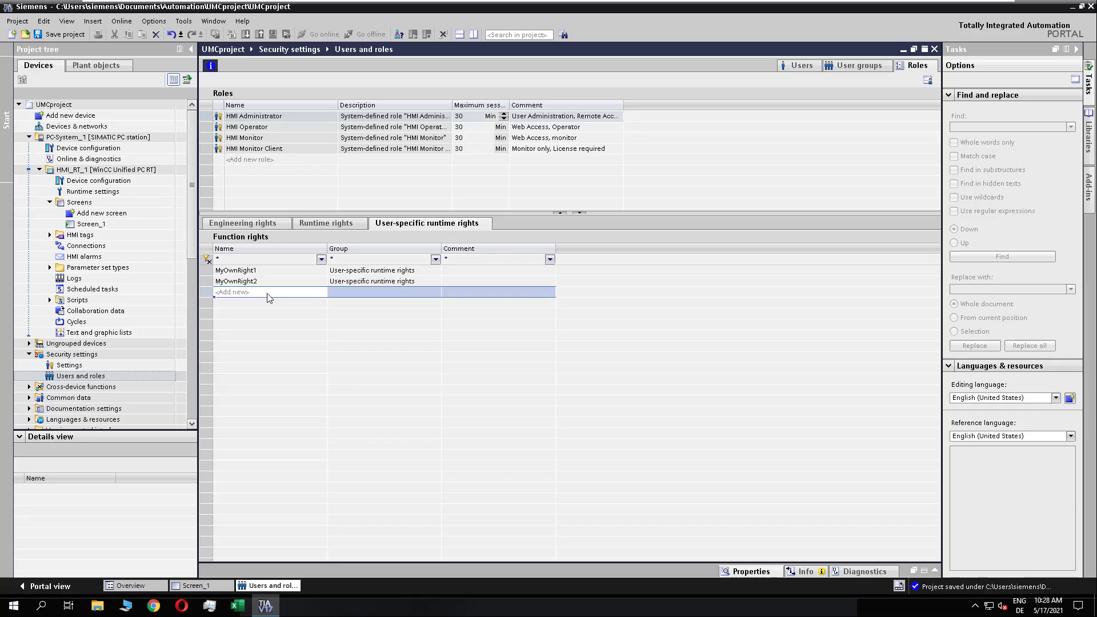
pyautogui.click(334, 227)
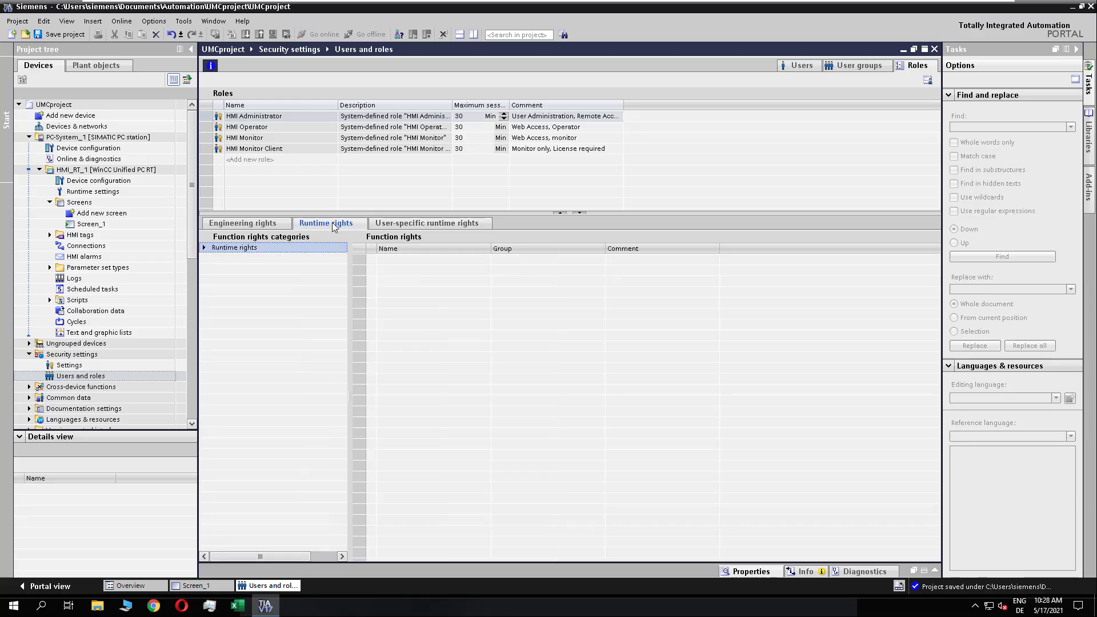
# Step: Add two user-defined roles named MyRole1 and MyRole2
pyautogui.doubleClick(252, 159)
pyautogui.write('MyRole1')
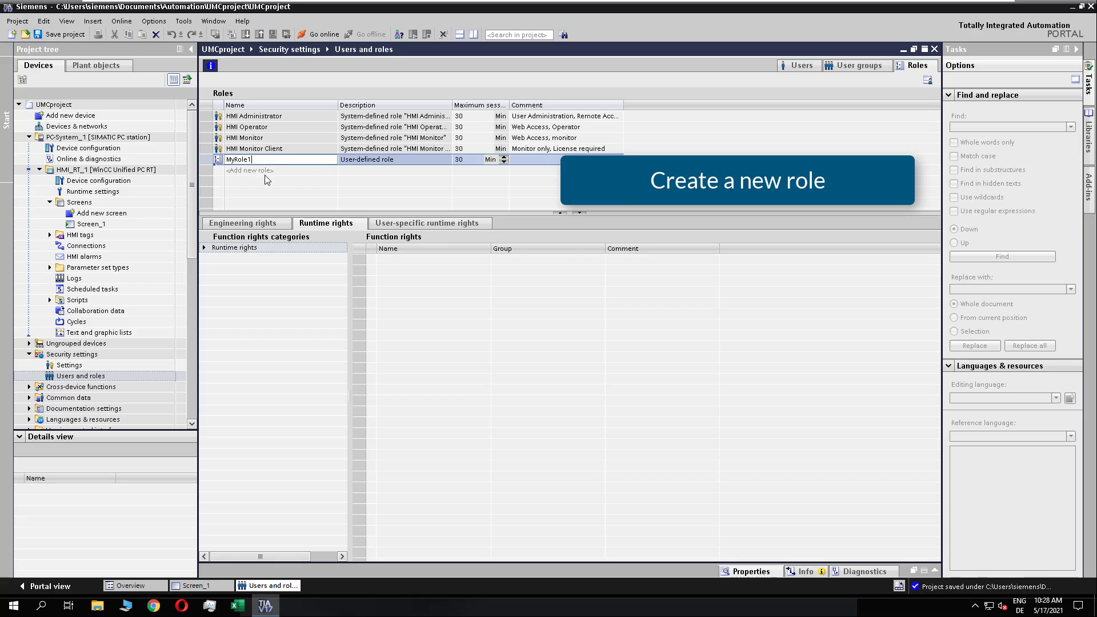
pyautogui.doubleClick(261, 170)
pyautogui.press('Home')
pyautogui.write('My')
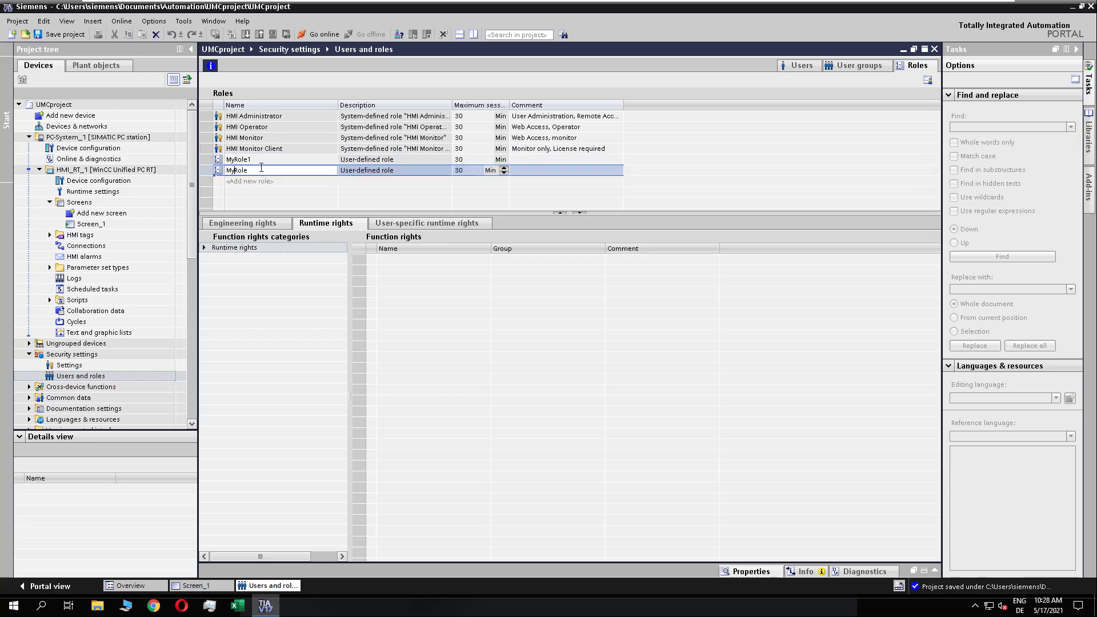
pyautogui.click(238, 161)
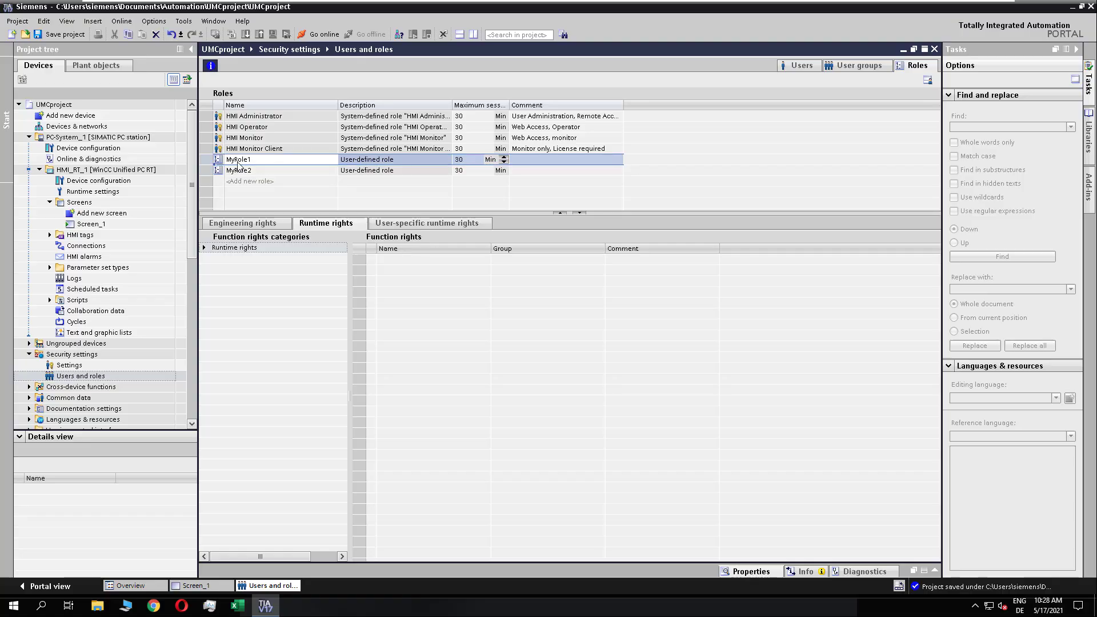
# Step: Under HMI_RT_1 runtime rights, grant MyOwnRight1 to MyRole1 and MyOwnRight2 to MyRole2
pyautogui.click(204, 248)
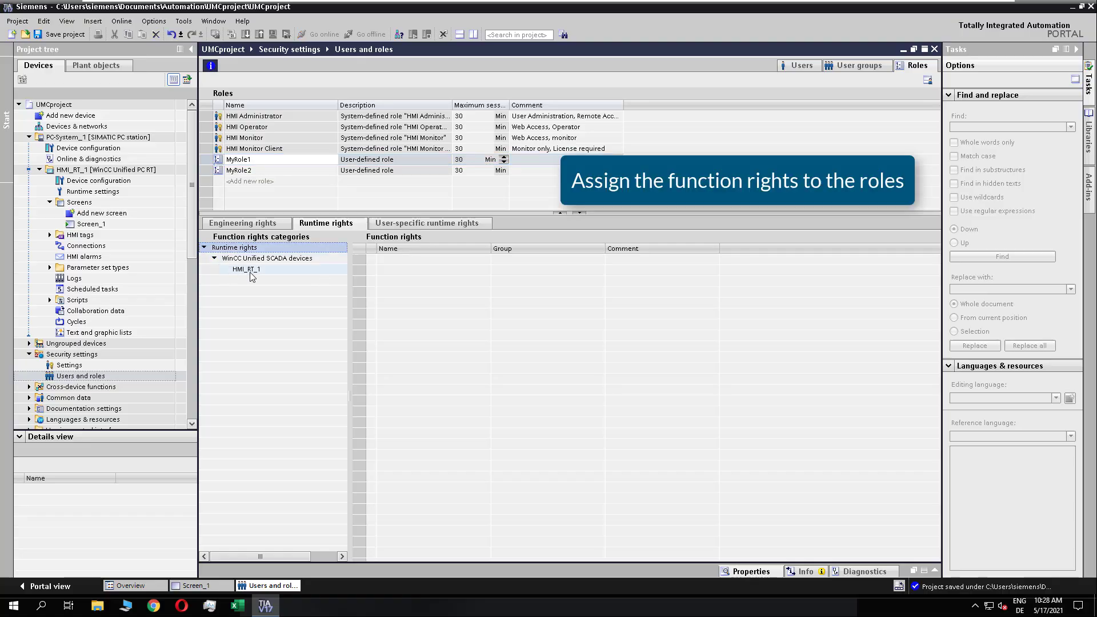
pyautogui.click(247, 270)
pyautogui.click(371, 368)
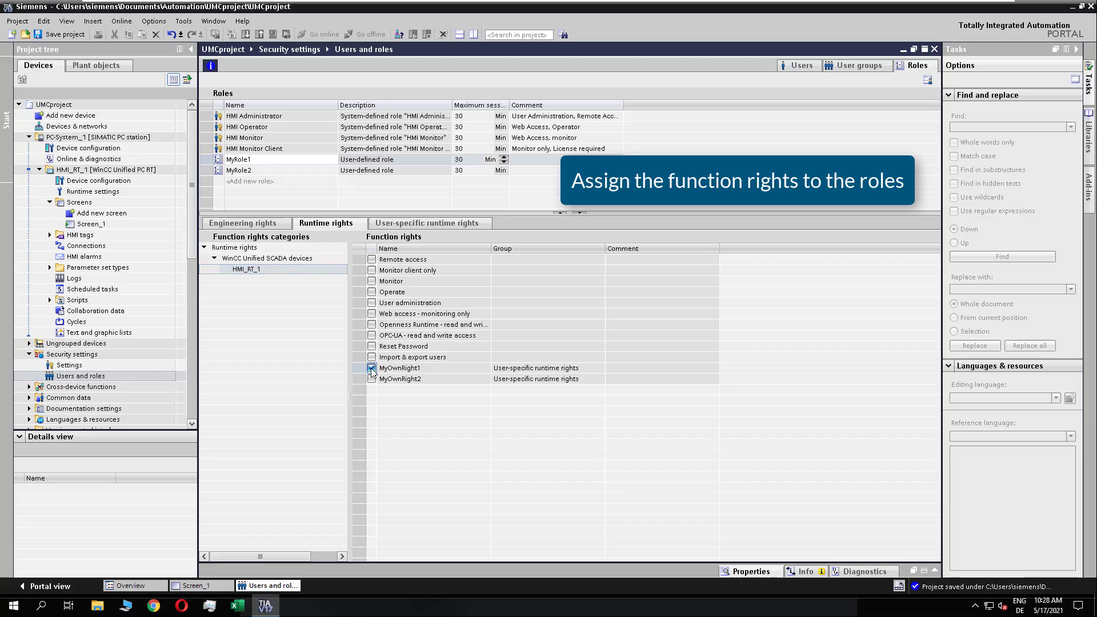
pyautogui.click(250, 171)
pyautogui.click(371, 379)
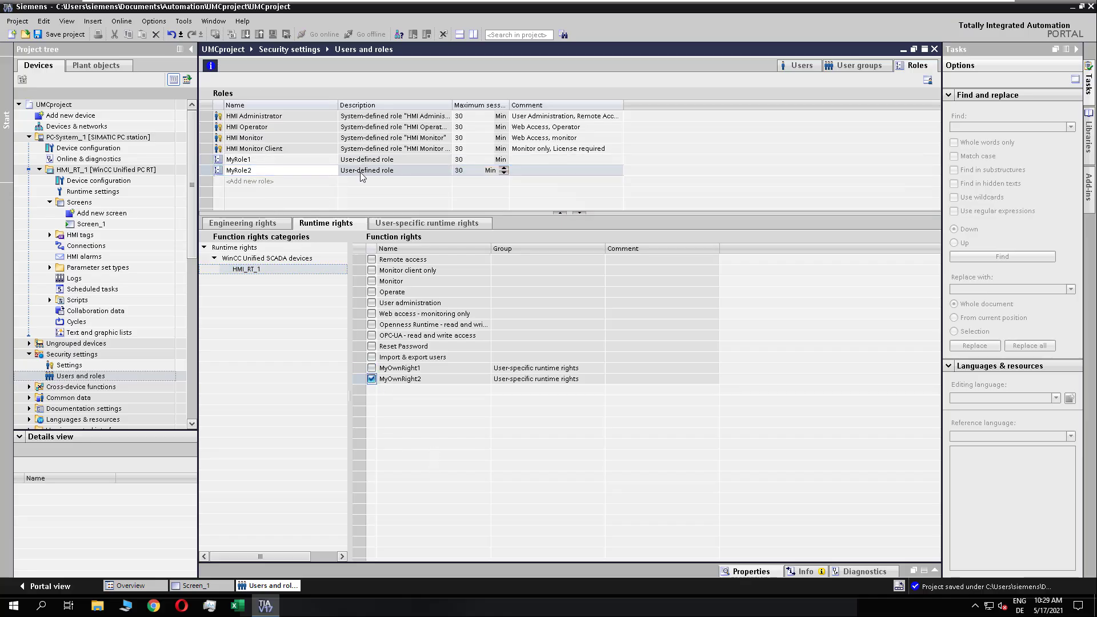
# Step: Assign MyRole2 to Monitor and MyRole1 to Operator, then save the project
pyautogui.click(800, 65)
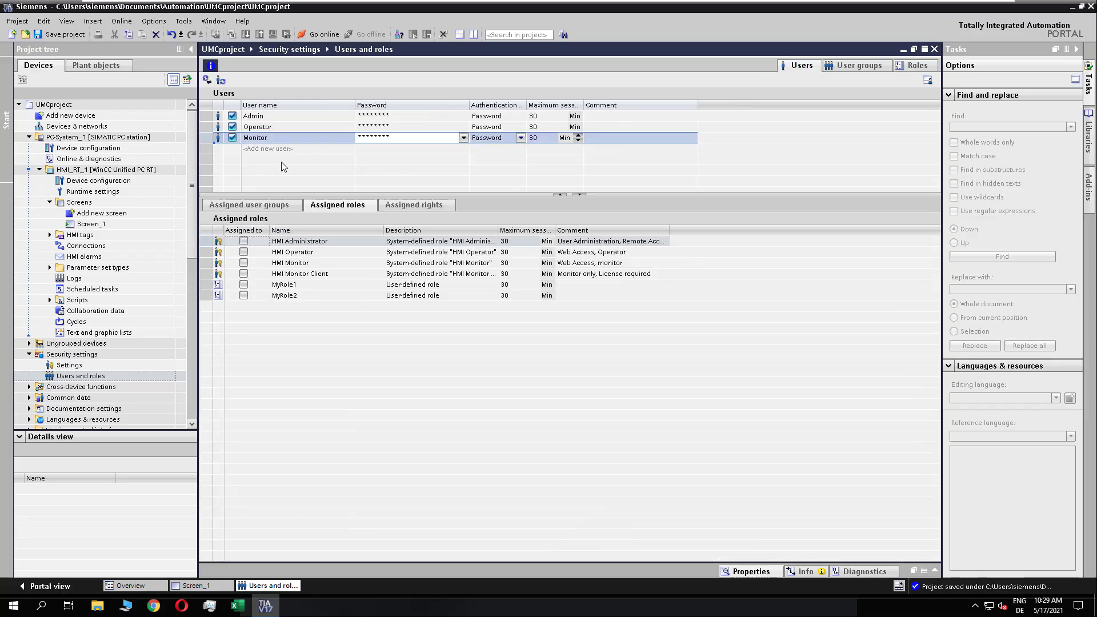
pyautogui.click(244, 295)
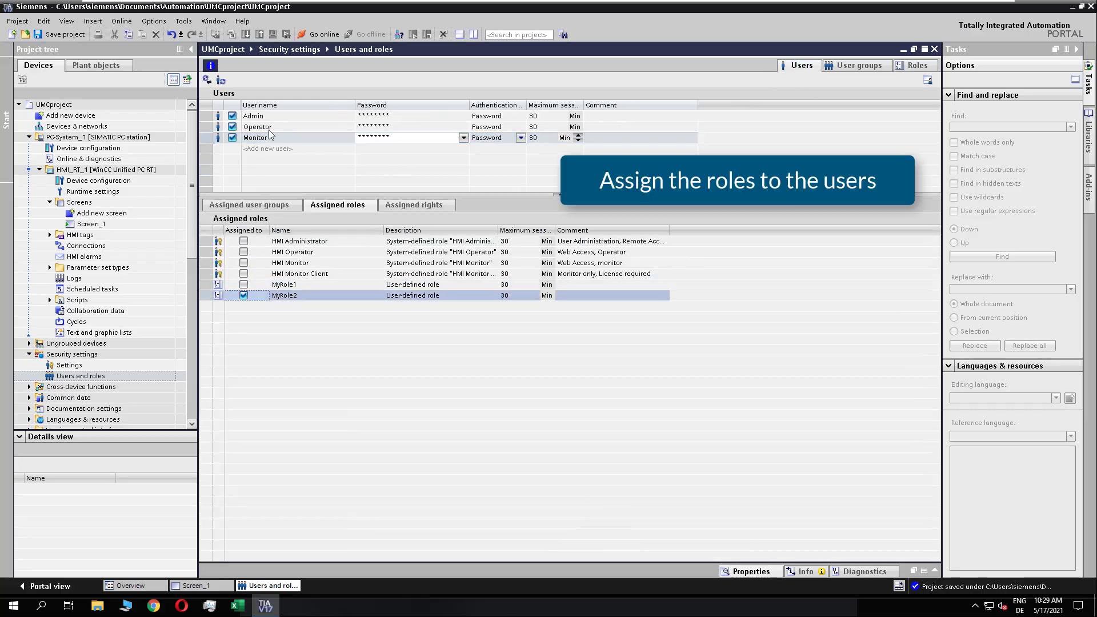
pyautogui.click(270, 128)
pyautogui.click(244, 284)
pyautogui.click(267, 118)
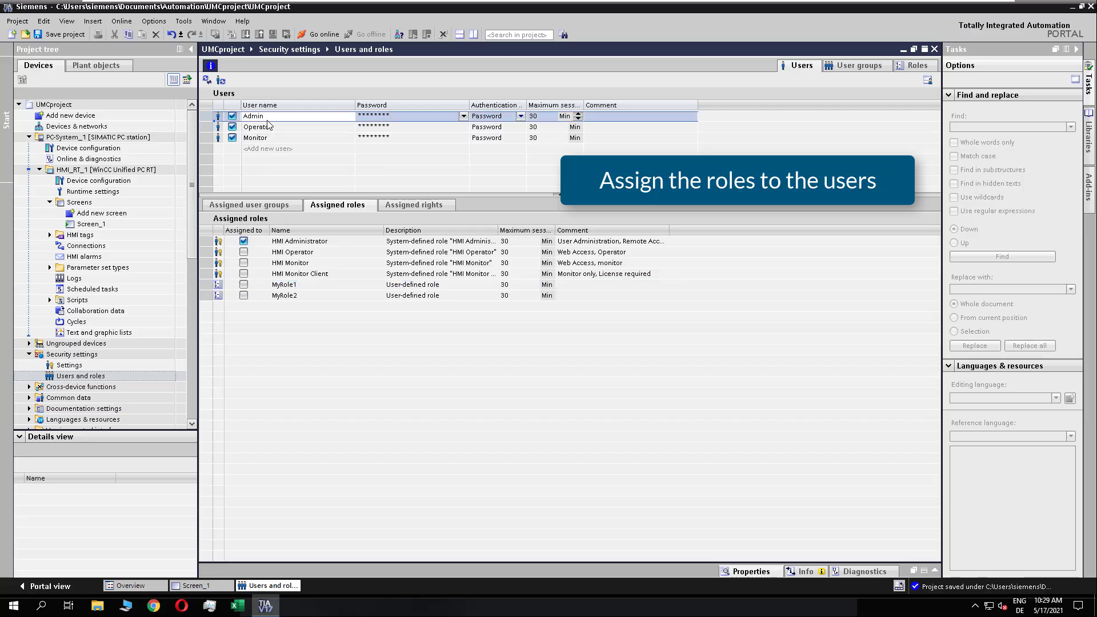
pyautogui.click(63, 35)
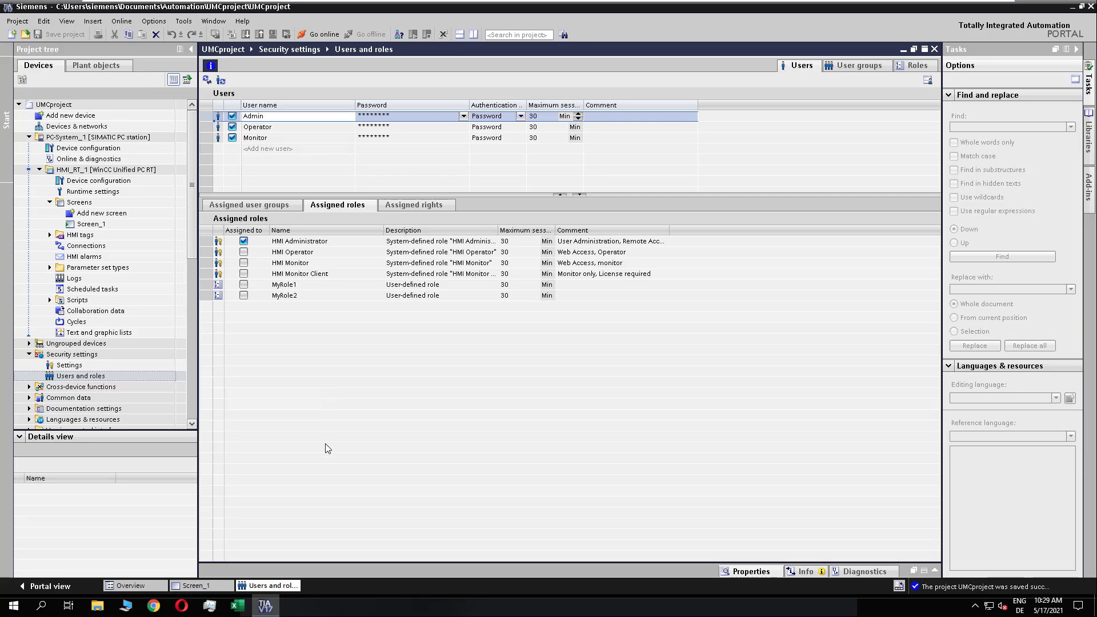
# Step: On Screen_1, place two IO fields linked to the counter tag and a button below them
pyautogui.click(199, 588)
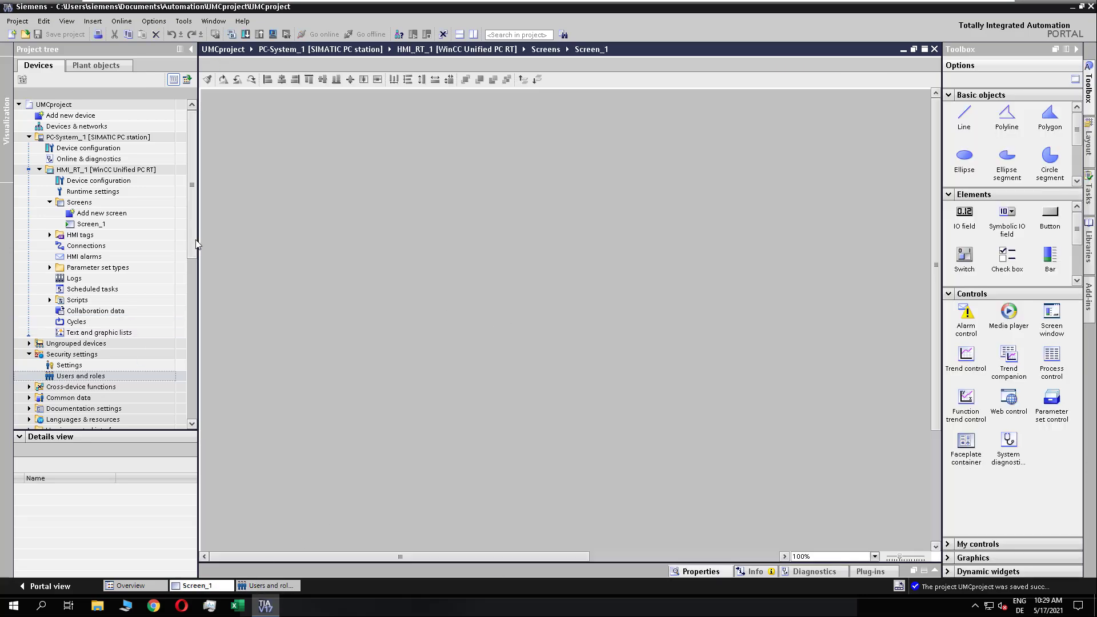
pyautogui.scroll(-3, 190, 264)
pyautogui.doubleClick(86, 159)
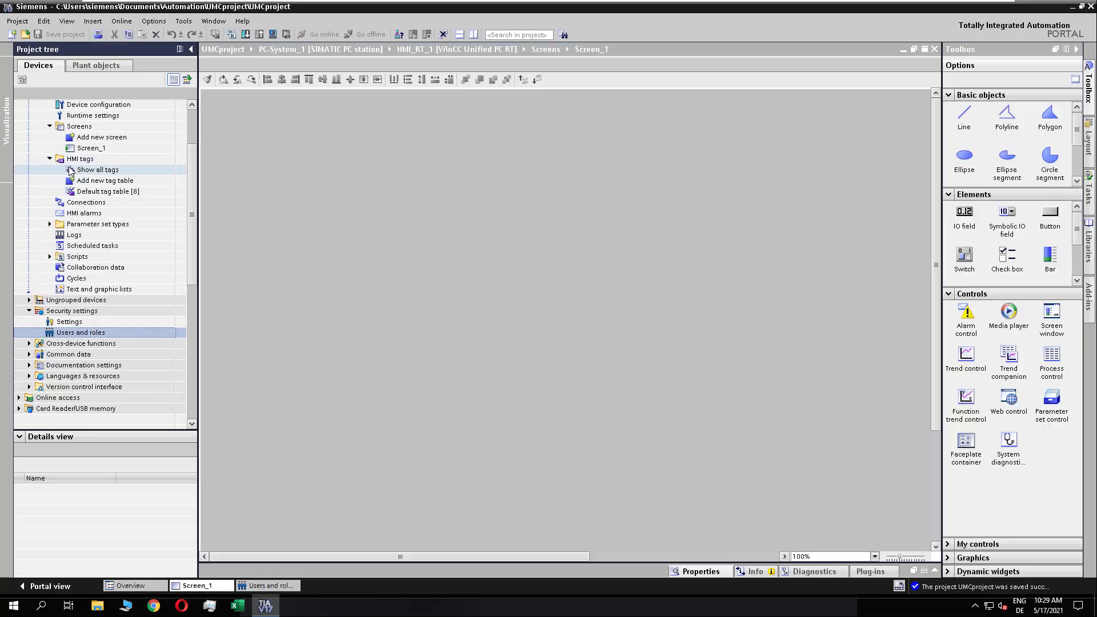
pyautogui.click(103, 191)
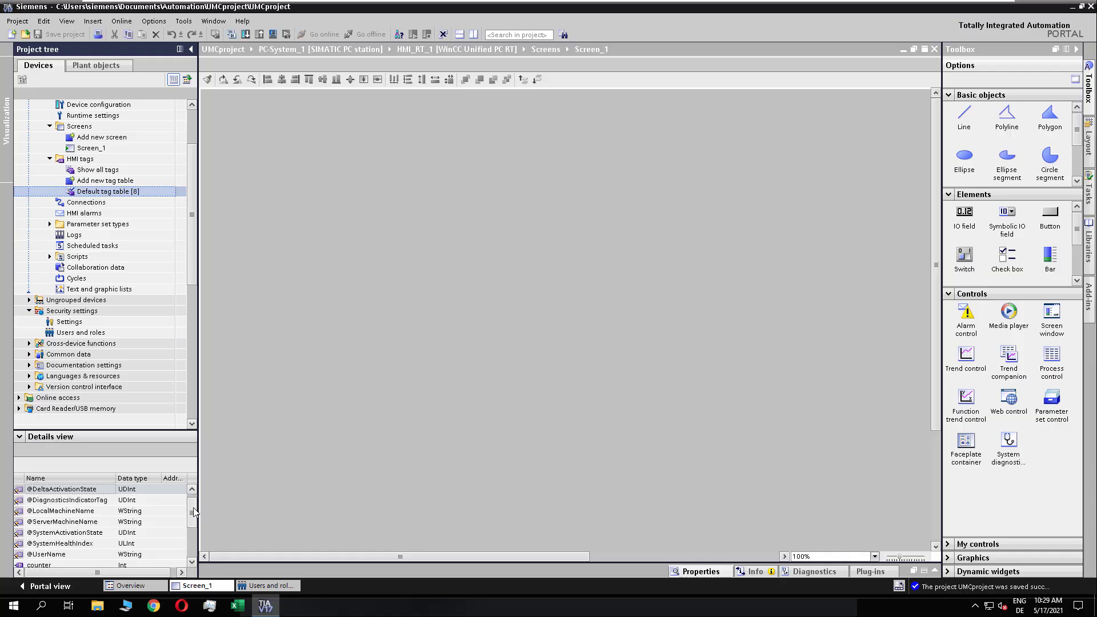
pyautogui.scroll(-1, 193, 511)
pyautogui.moveTo(47, 554); pyautogui.dragTo(351, 161)
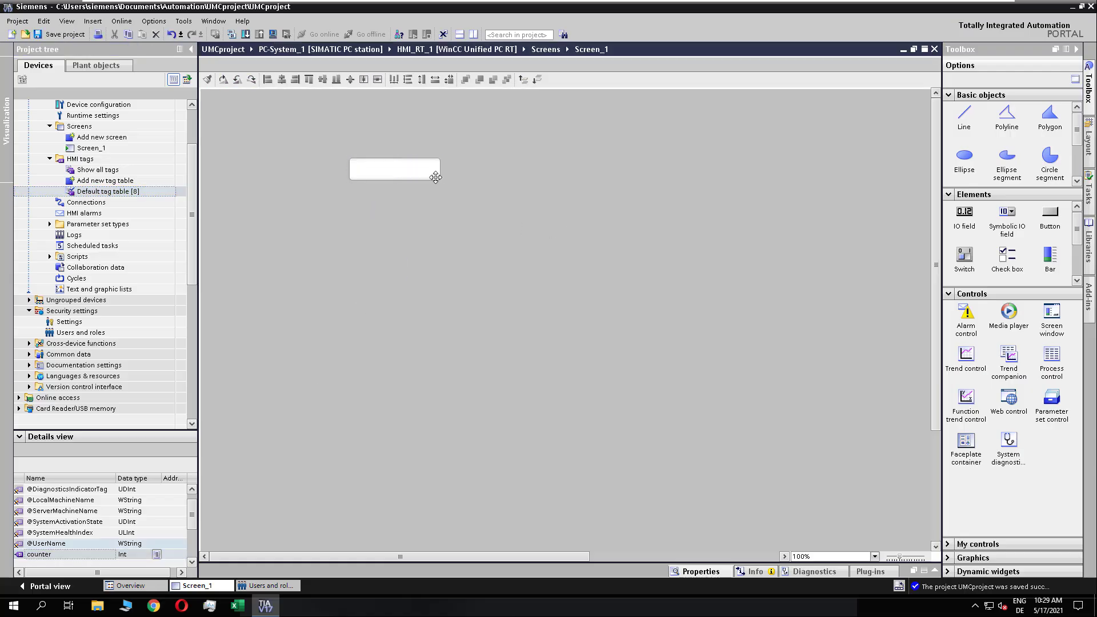
pyautogui.moveTo(415, 174); pyautogui.dragTo(518, 173)
pyautogui.moveTo(52, 554); pyautogui.dragTo(455, 173)
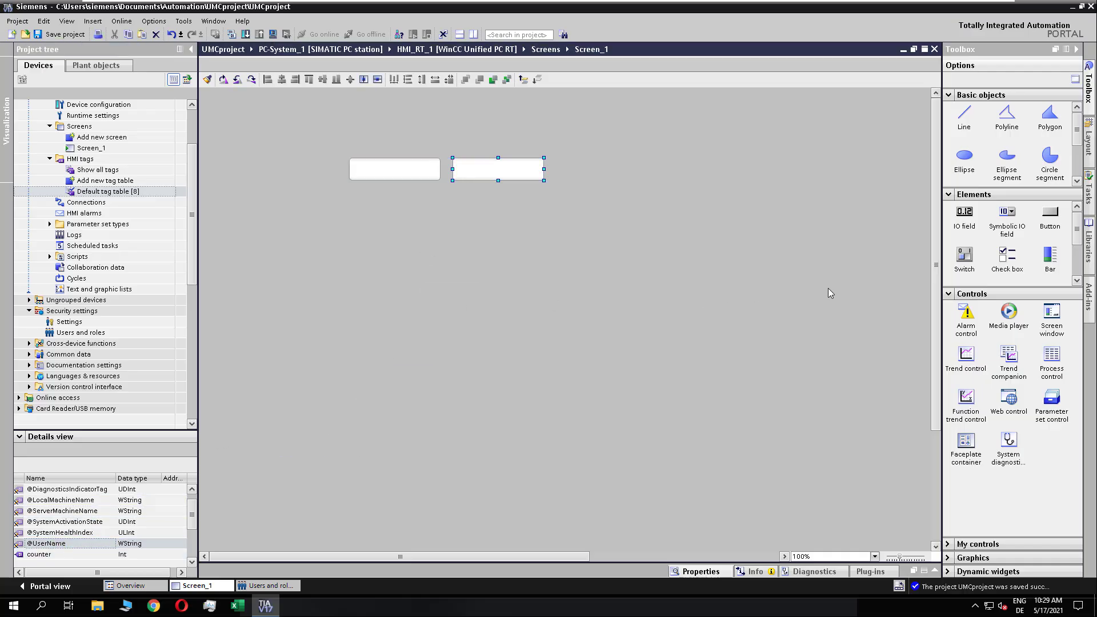
pyautogui.moveTo(1055, 222); pyautogui.dragTo(350, 199)
# Step: Set the new button's label text to IncreaseTag
pyautogui.click(706, 576)
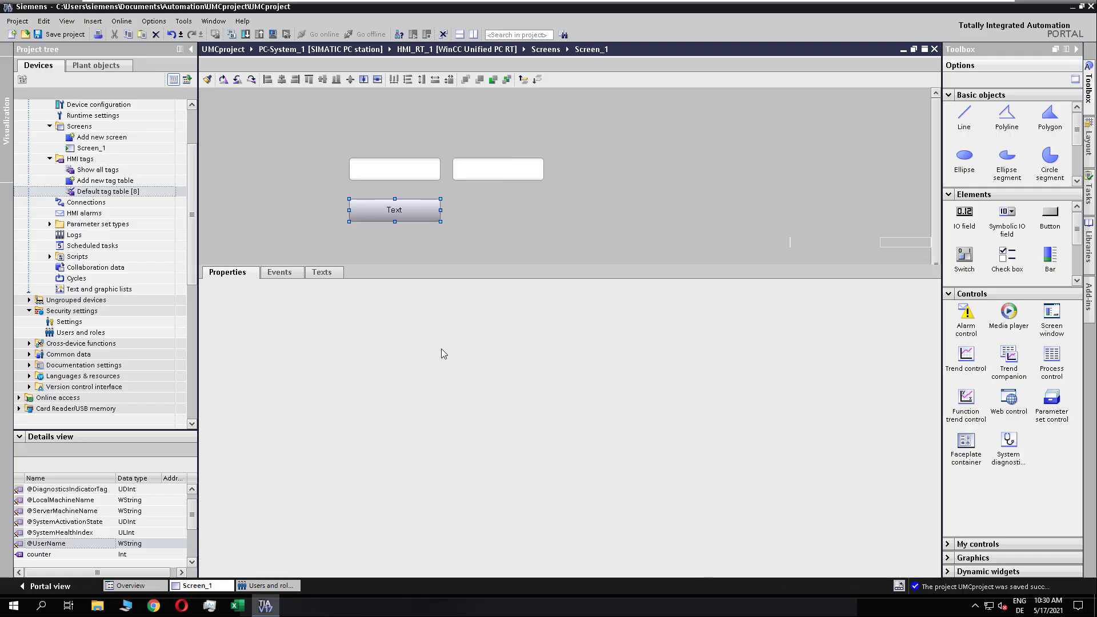
pyautogui.click(320, 273)
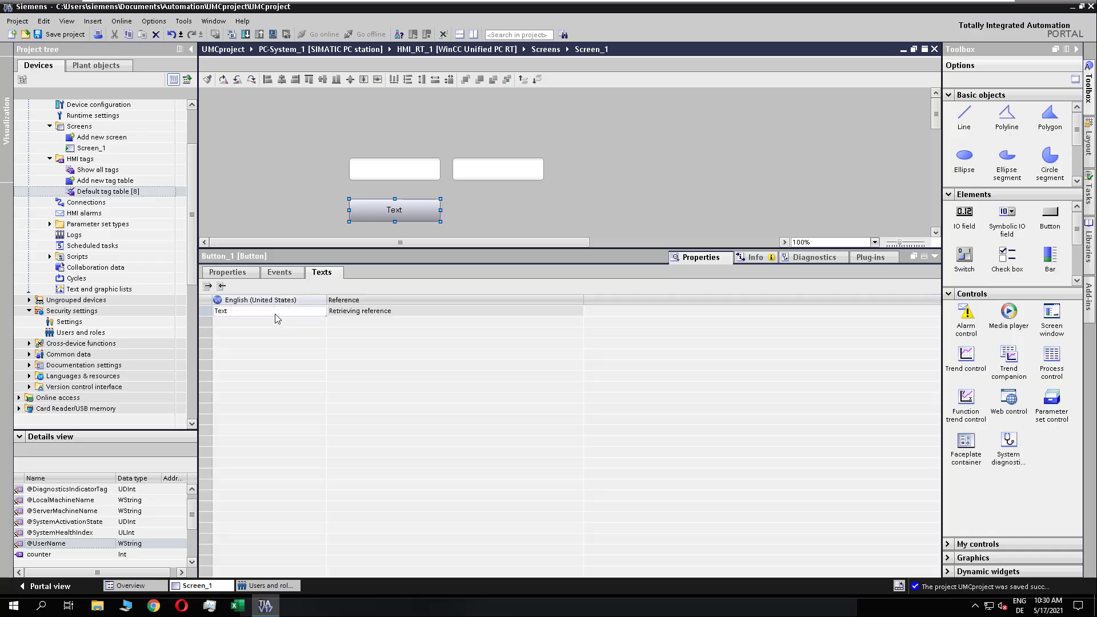
pyautogui.doubleClick(275, 314)
pyautogui.write('IncreaseTag')
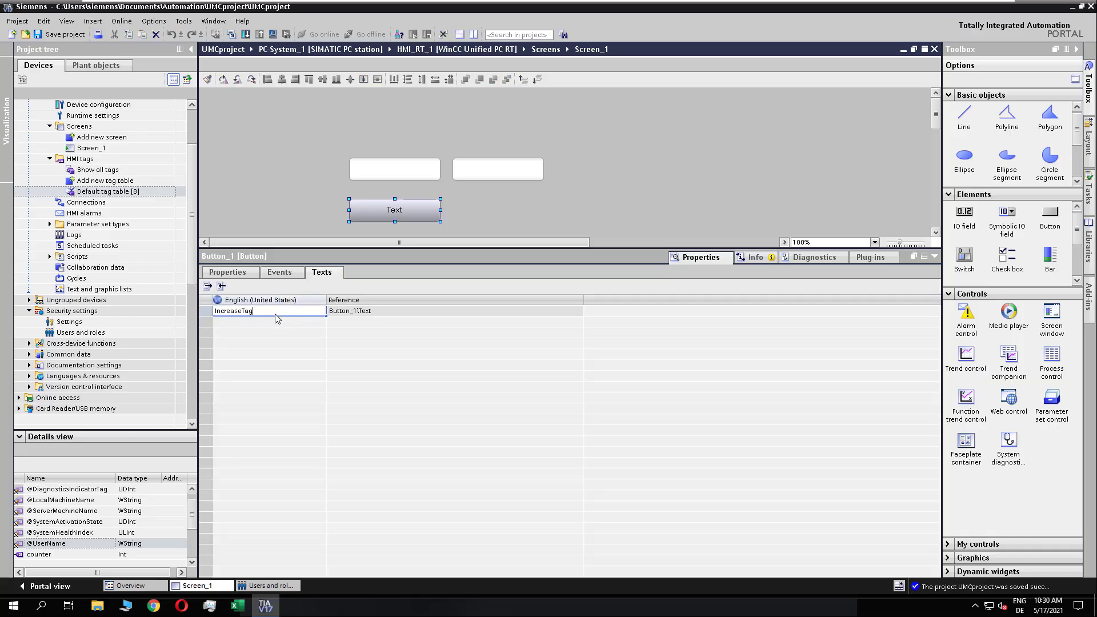
pyautogui.click(248, 273)
# Step: Require the MyOwnRight1 authorization to operate the button
pyautogui.moveTo(272, 439); pyautogui.dragTo(927, 439)
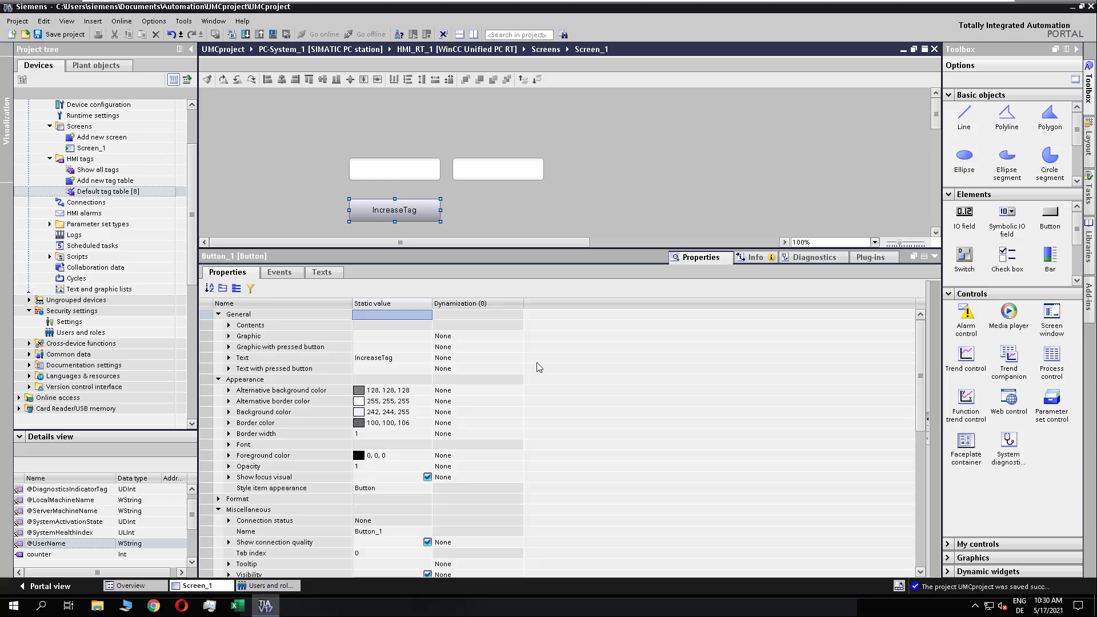
pyautogui.moveTo(921, 348); pyautogui.dragTo(925, 444)
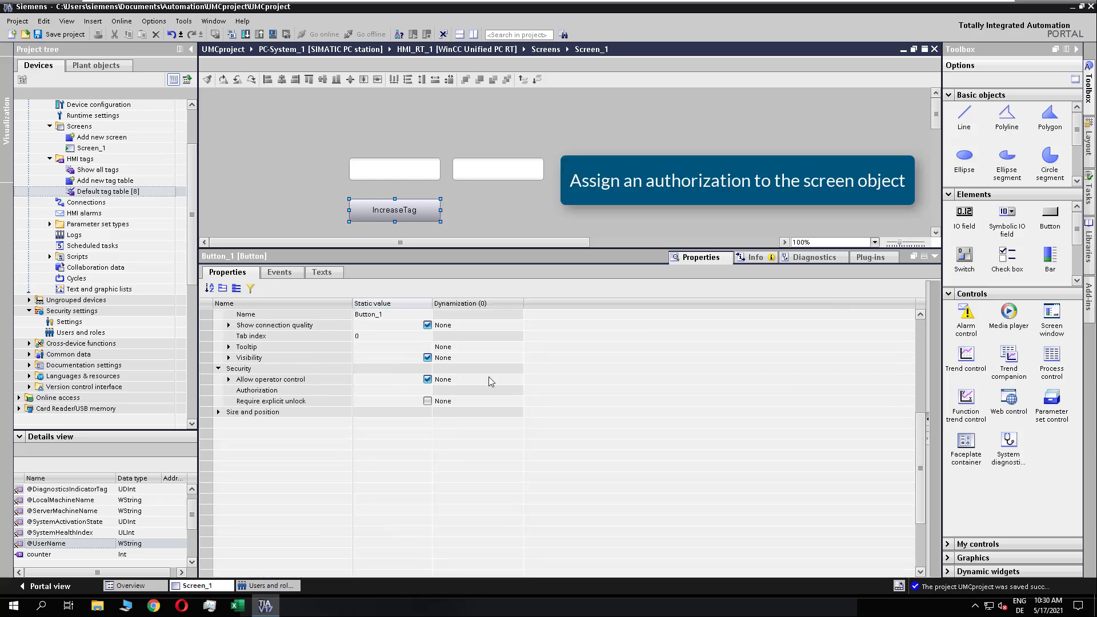
pyautogui.click(424, 392)
pyautogui.click(426, 391)
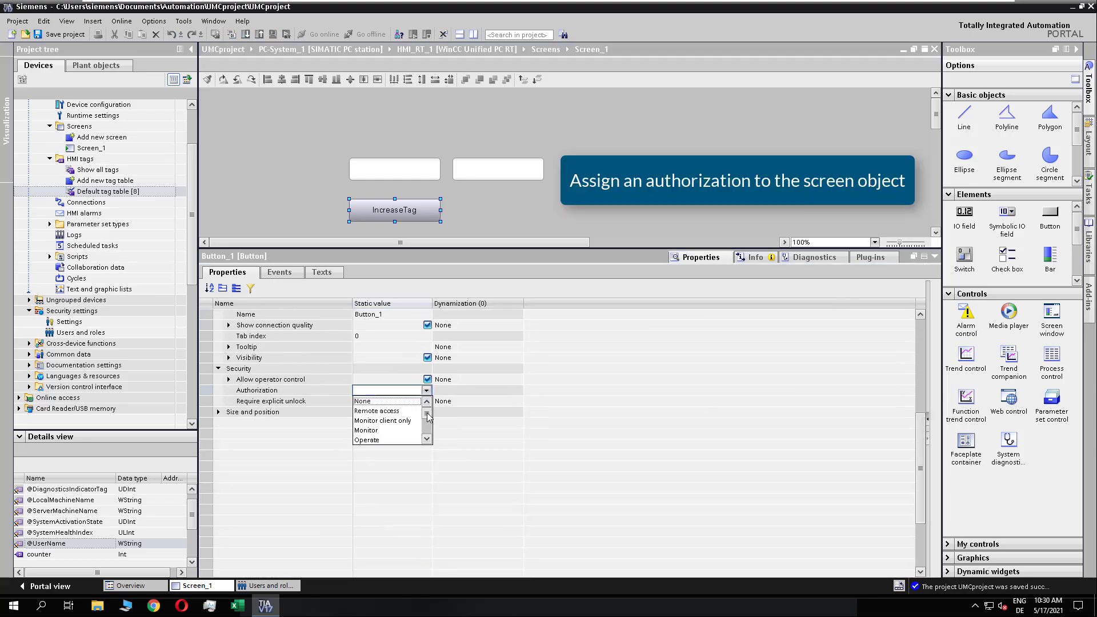
pyautogui.scroll(-2, 395, 423)
pyautogui.click(394, 432)
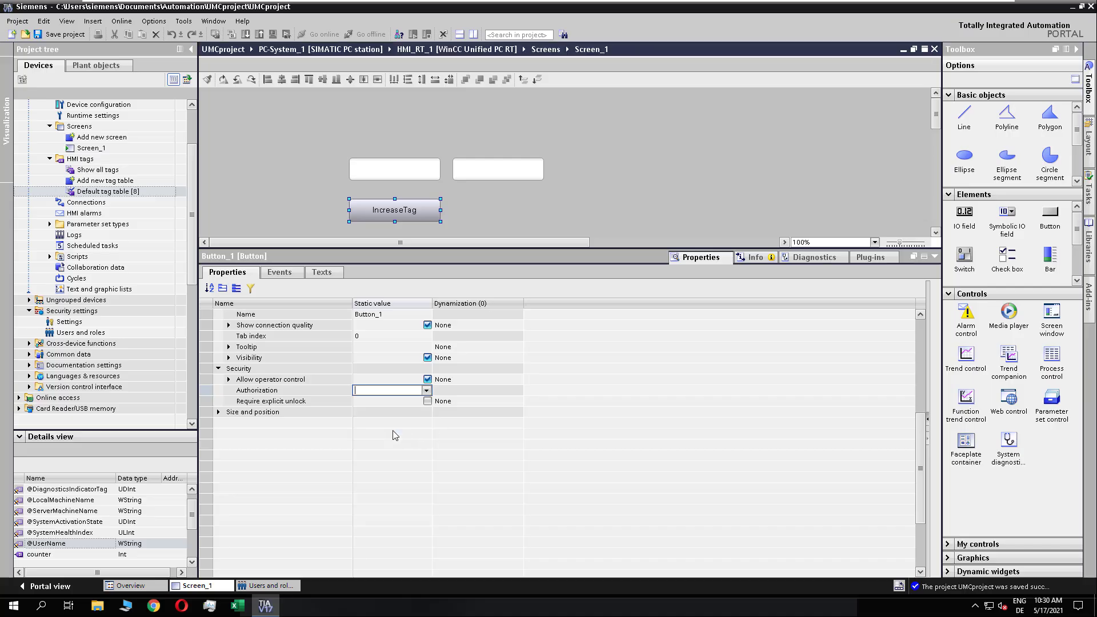
pyautogui.click(496, 213)
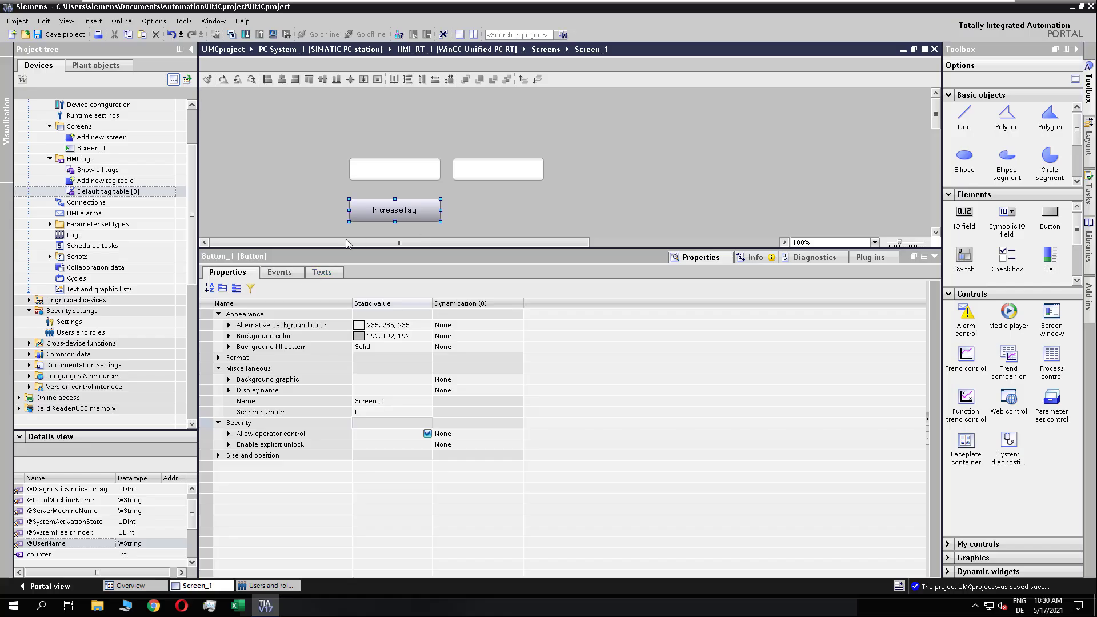
# Step: Make the button's left-click run IncreaseTag on the counter tag with value 1
pyautogui.click(279, 272)
pyautogui.click(385, 317)
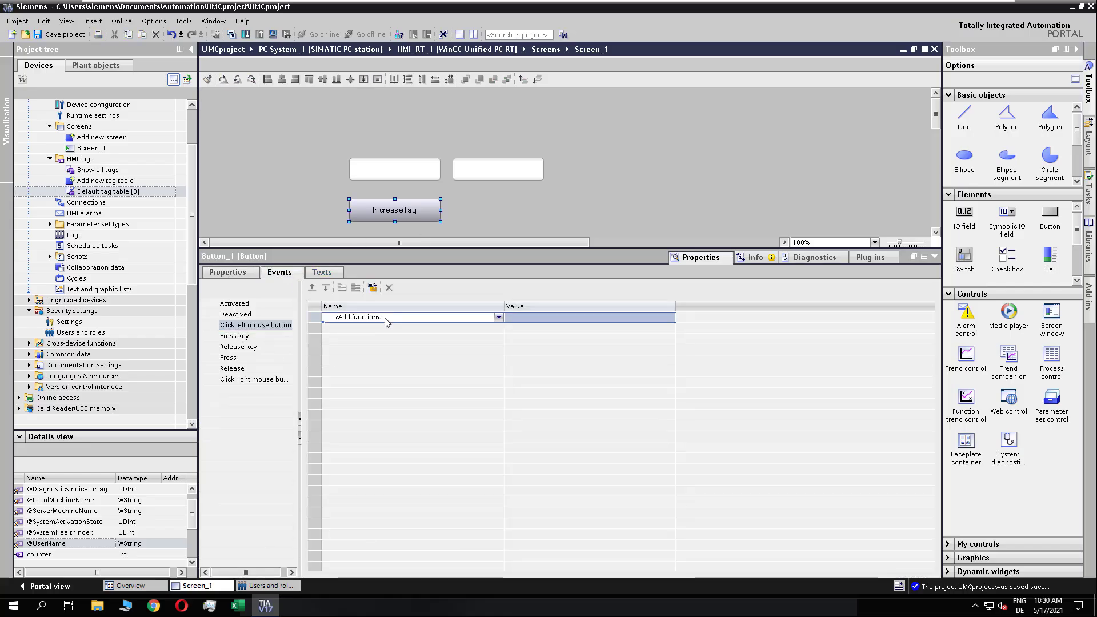
pyautogui.write('Increa')
pyautogui.click(382, 329)
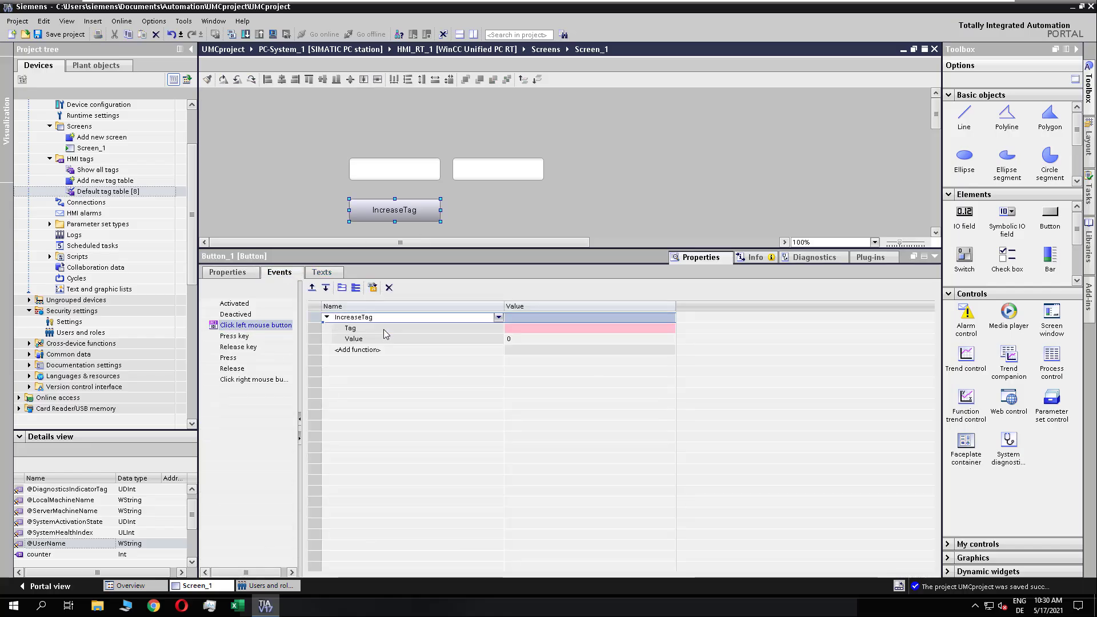
pyautogui.click(520, 328)
pyautogui.click(661, 329)
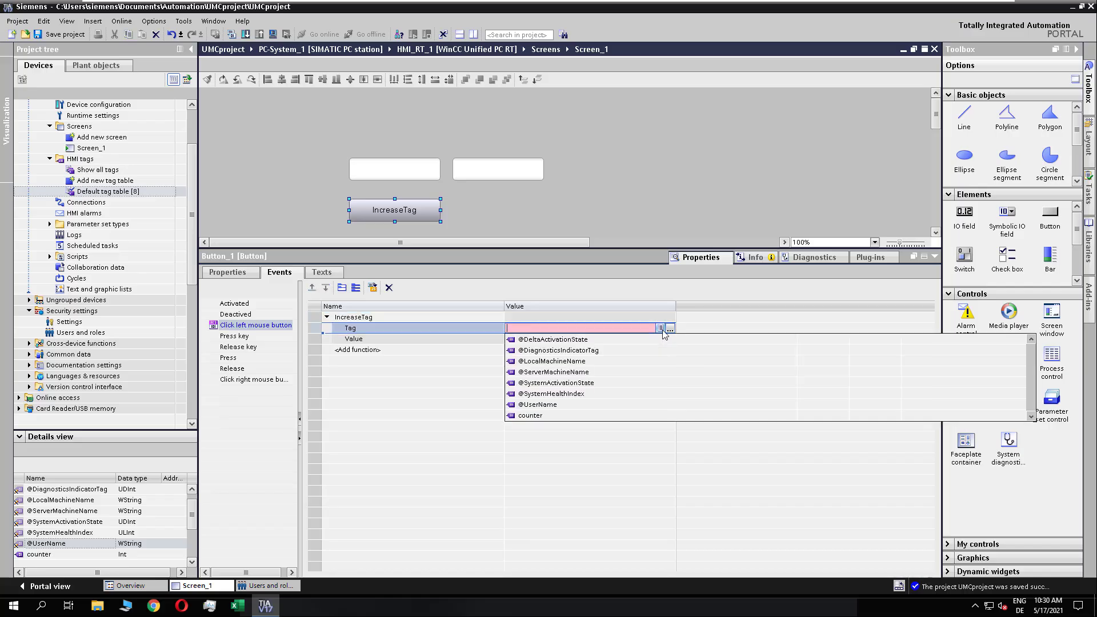
pyautogui.click(535, 418)
pyautogui.click(536, 338)
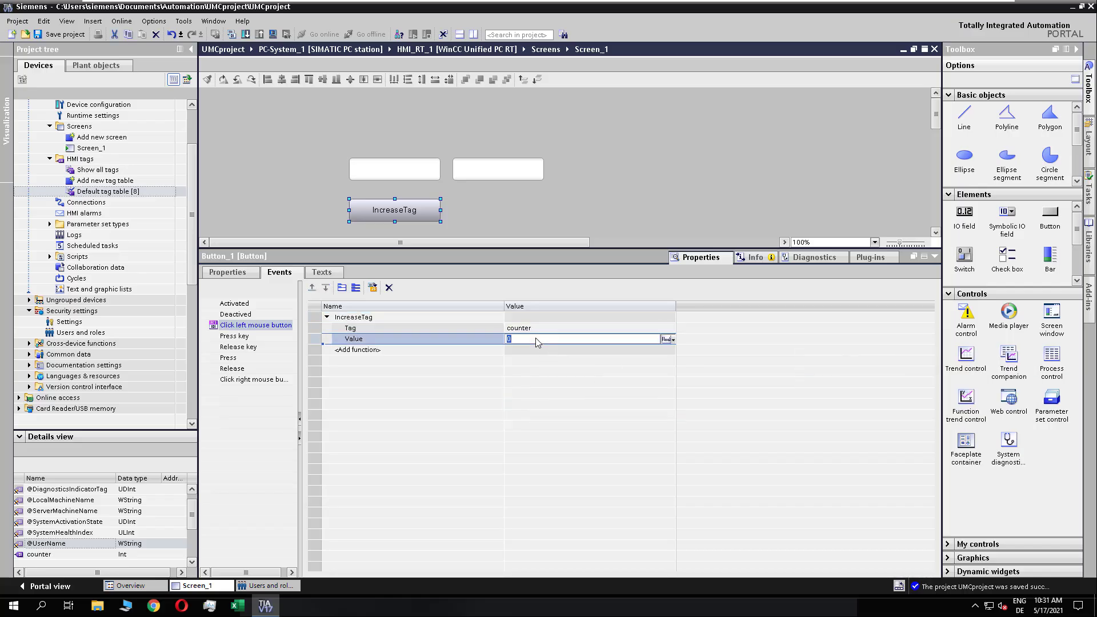
pyautogui.write('1')
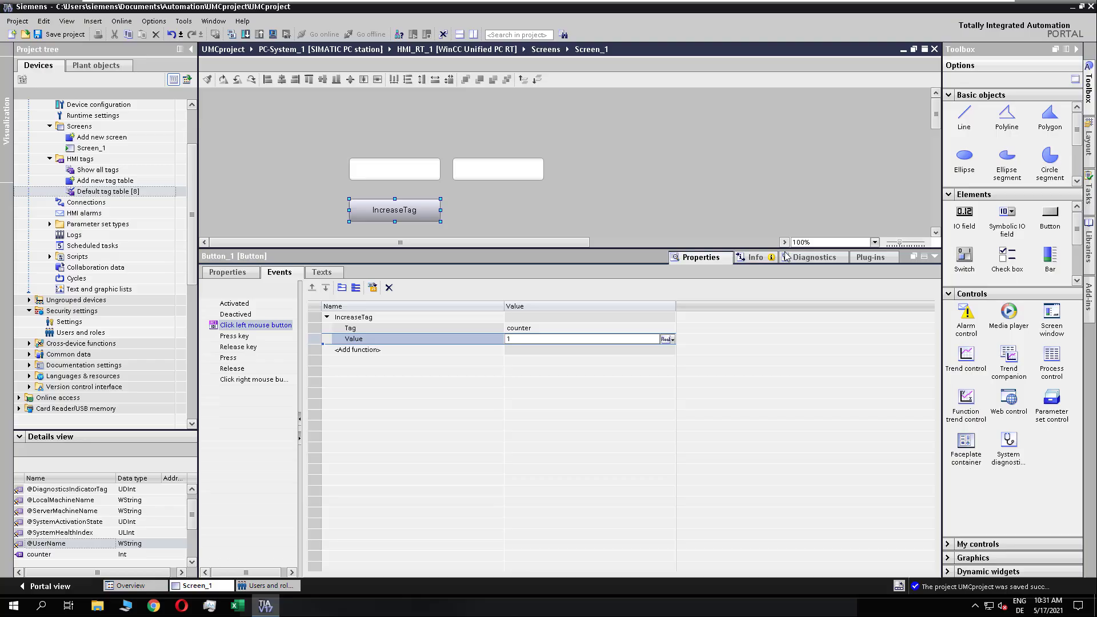
pyautogui.click(935, 257)
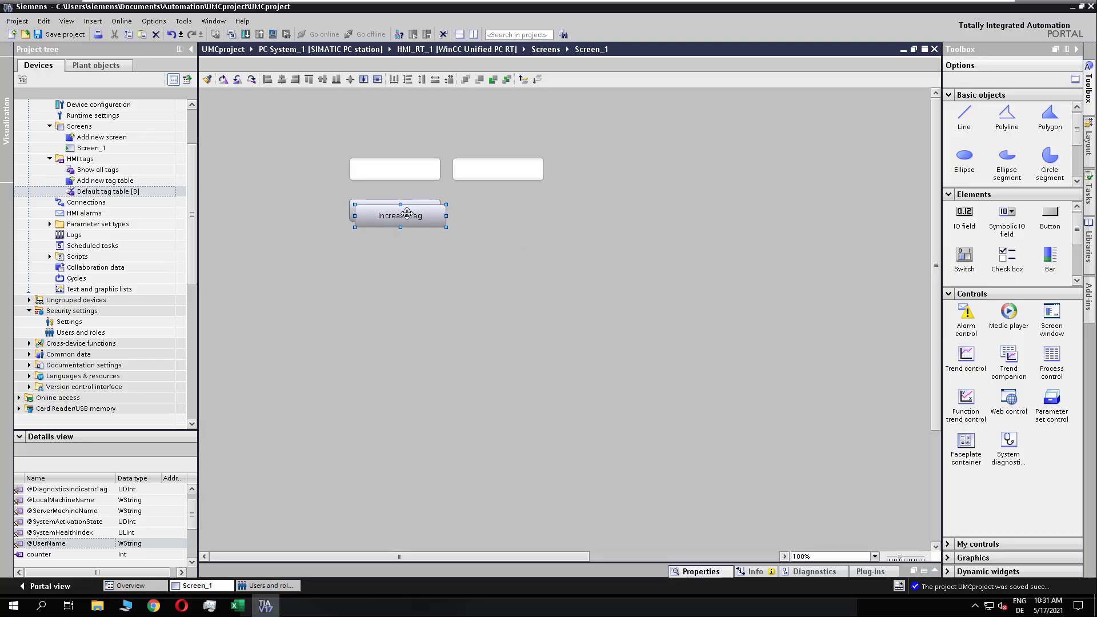
# Step: Duplicate the button below and make its click run DecreaseTag on counter by 1
pyautogui.moveTo(387, 208); pyautogui.dragTo(387, 244)
pyautogui.click(685, 573)
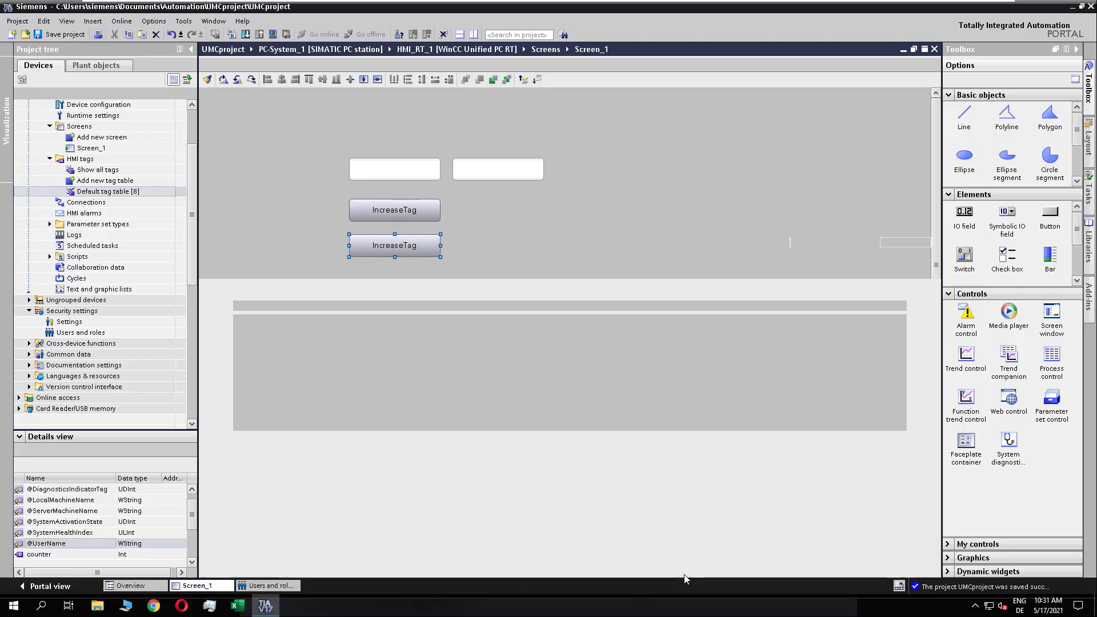
pyautogui.click(368, 317)
pyautogui.write('DecreaseTag')
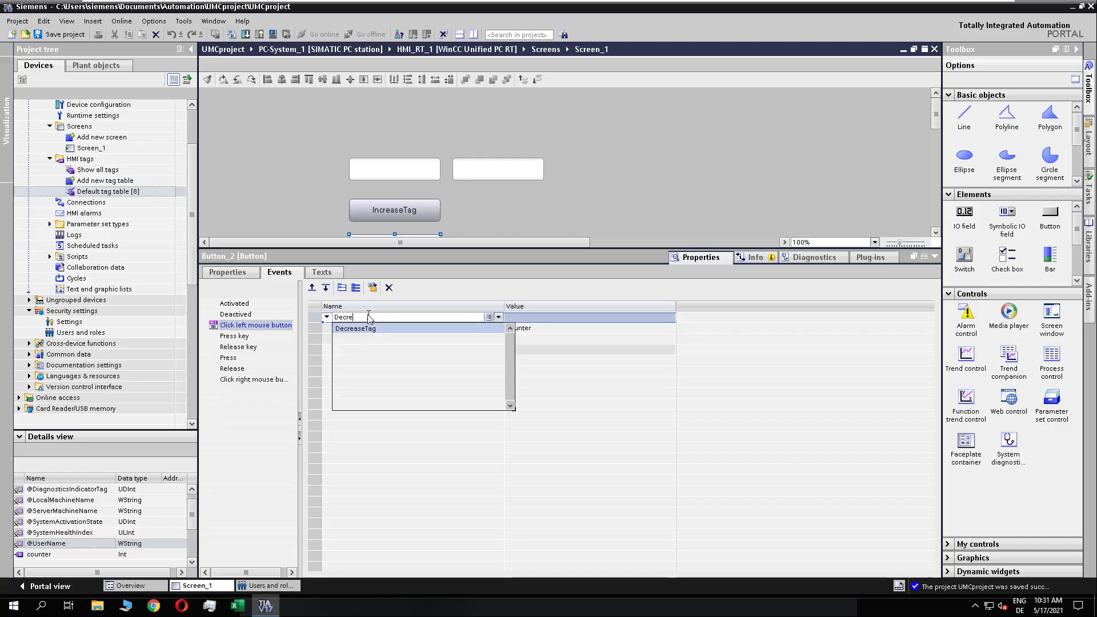
pyautogui.press('Return')
pyautogui.click(559, 330)
pyautogui.write('counter')
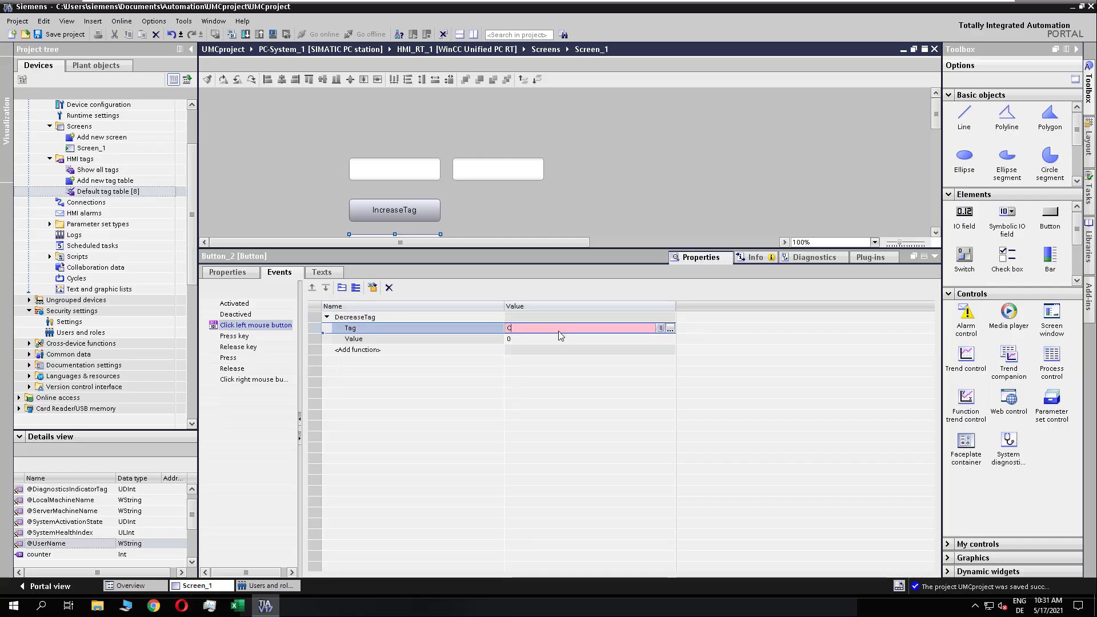
pyautogui.click(543, 342)
pyautogui.click(532, 338)
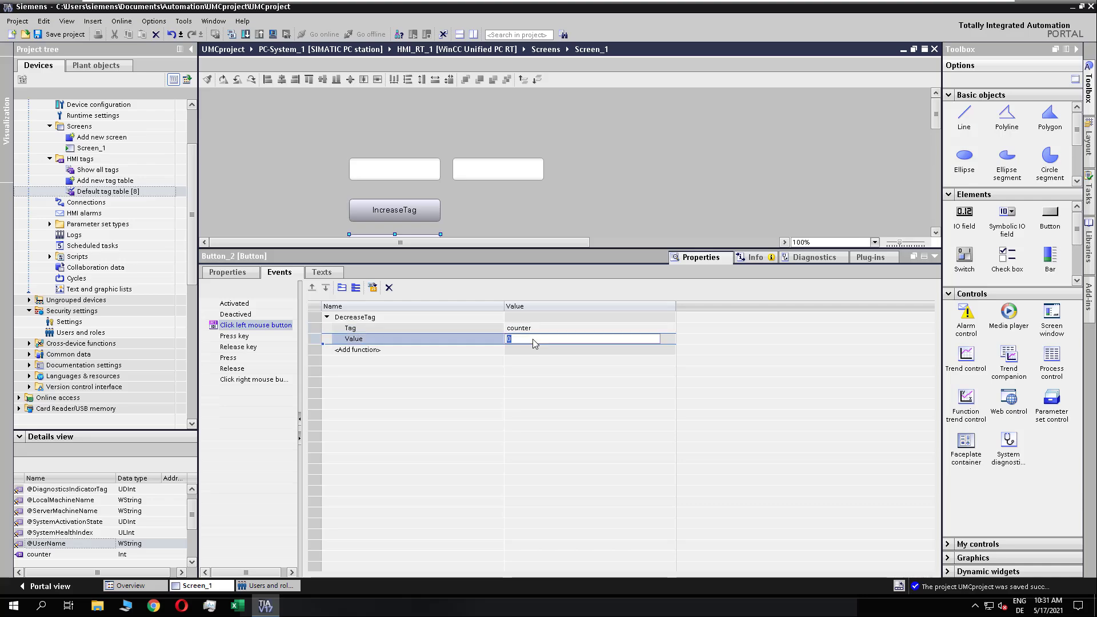
pyautogui.write('1')
# Step: Require the MyOwnRight1 authorization for the new button
pyautogui.click(227, 272)
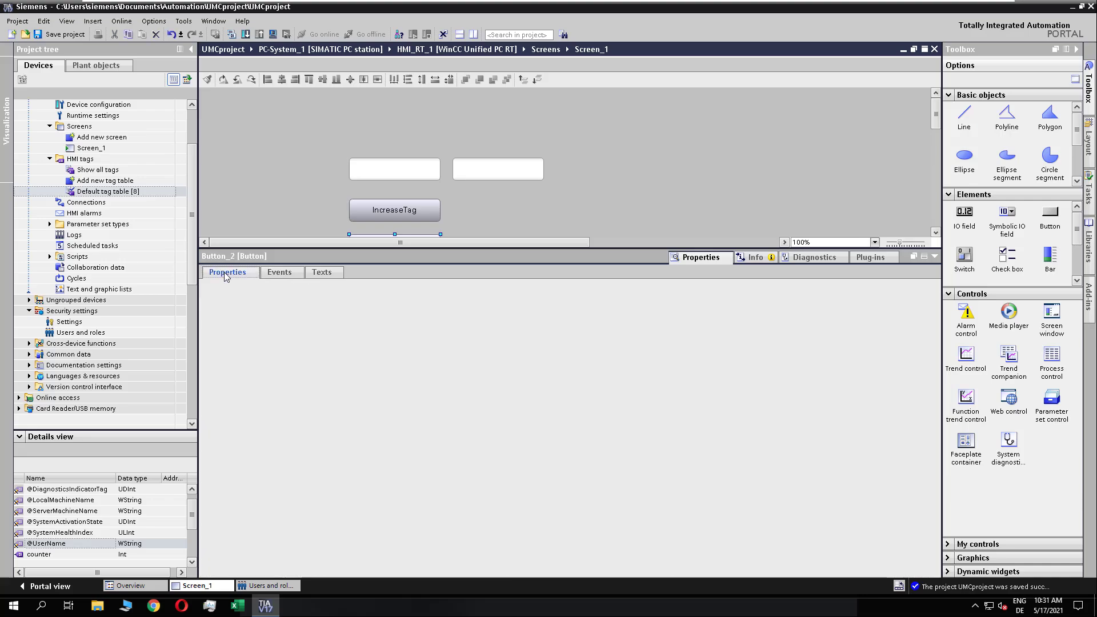
pyautogui.scroll(-5, 408, 415)
pyautogui.click(407, 415)
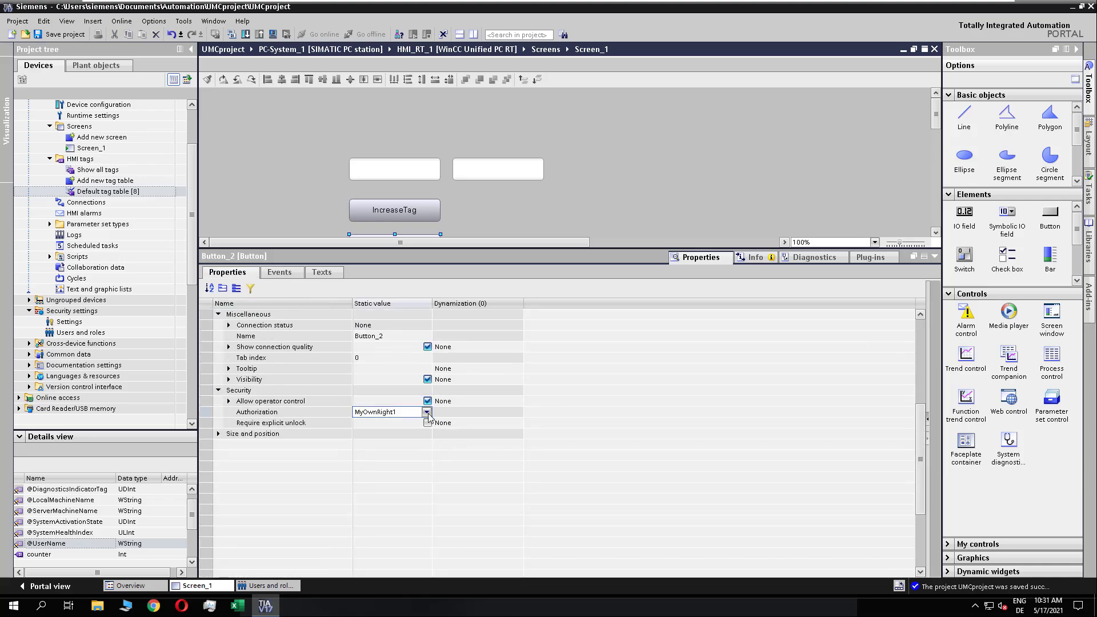
pyautogui.click(426, 412)
pyautogui.scroll(-2, 395, 442)
pyautogui.click(387, 452)
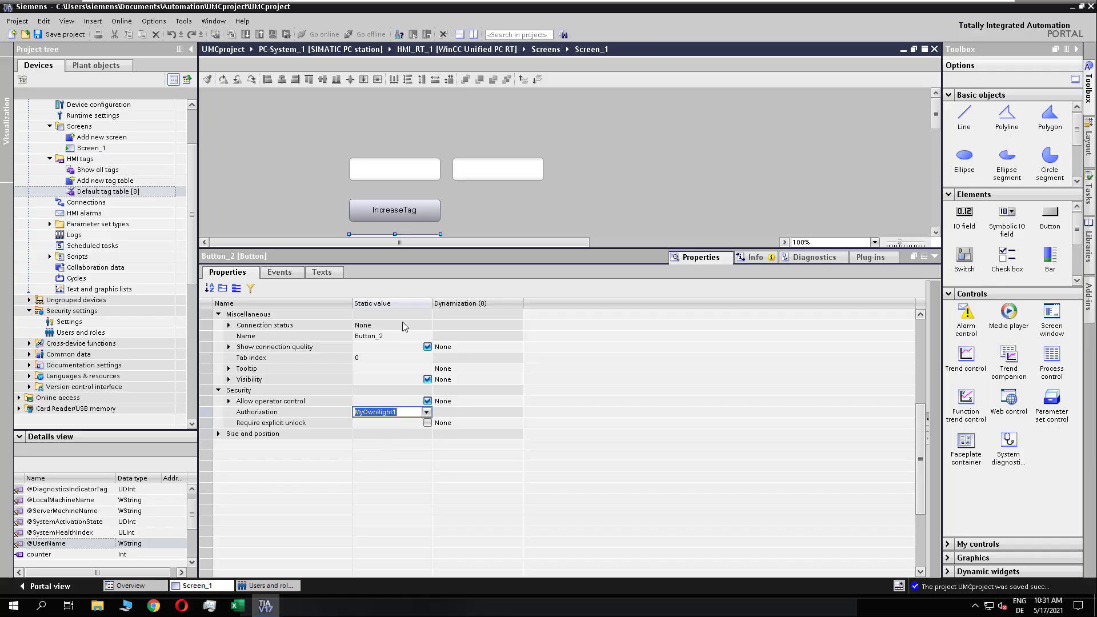
# Step: Relabel the copy DecreaseTag, then place another IncreaseTag copy to the right
pyautogui.click(312, 273)
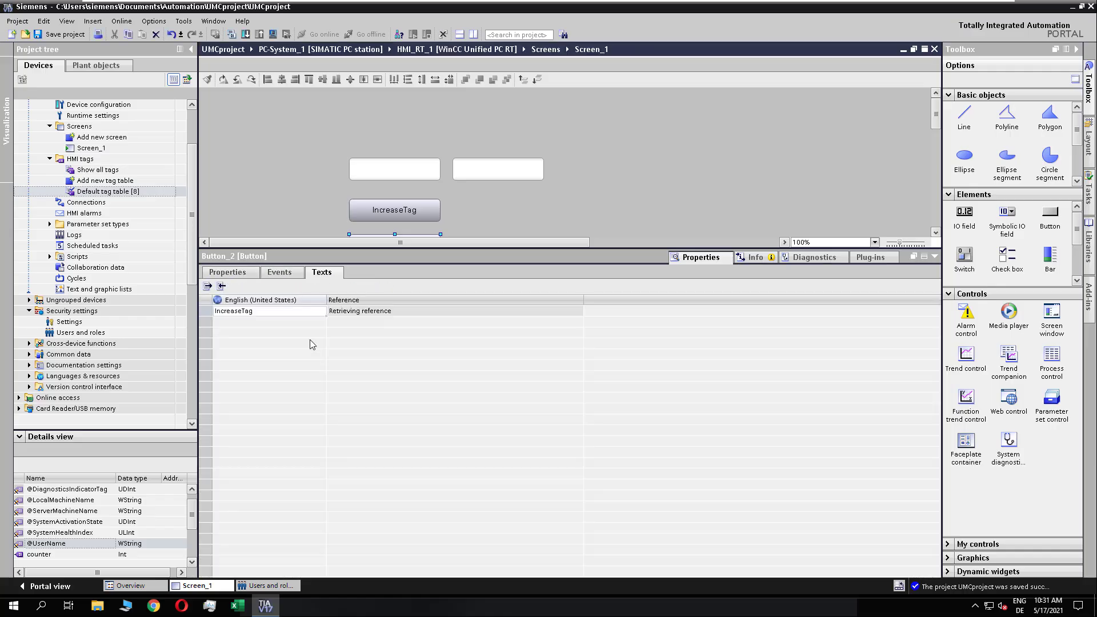
pyautogui.click(222, 313)
pyautogui.click(221, 313)
pyautogui.press('BackSpace')
pyautogui.press('BackSpace')
pyautogui.write('De')
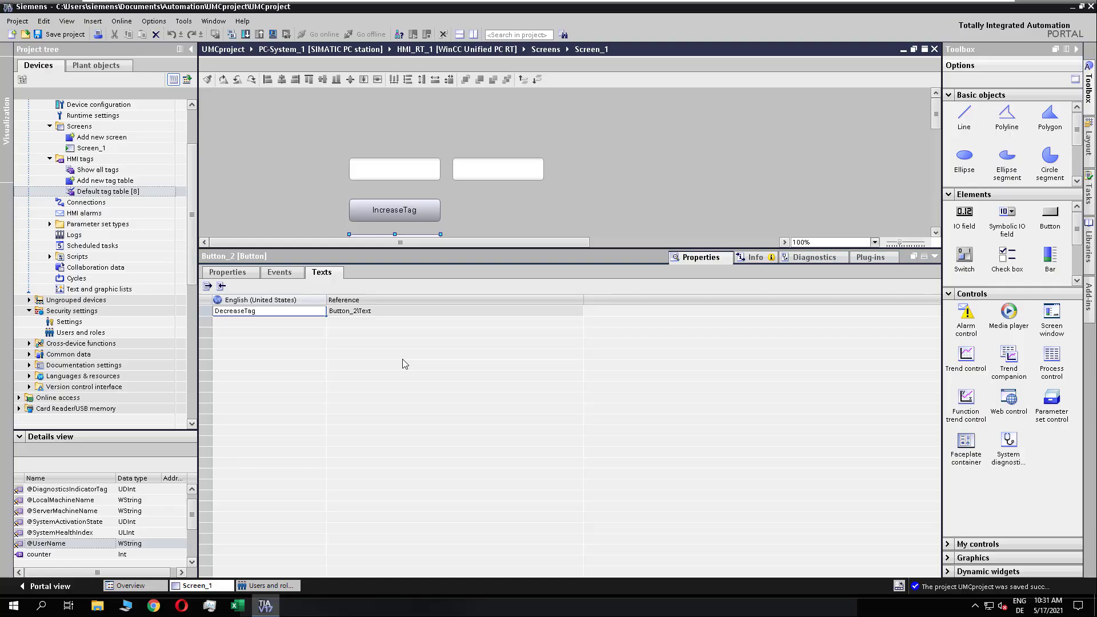
pyautogui.click(935, 256)
pyautogui.moveTo(398, 207); pyautogui.dragTo(507, 211)
# Step: Align the new button, label it Logout, and make its click run LogOff
pyautogui.click(935, 571)
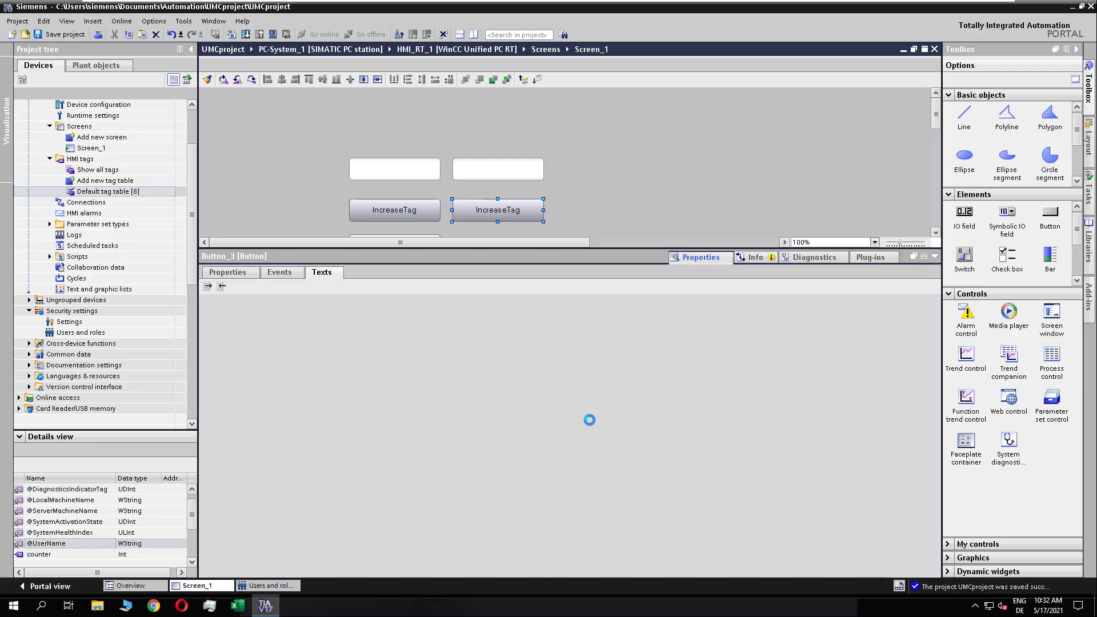
pyautogui.doubleClick(287, 311)
pyautogui.write('Logout')
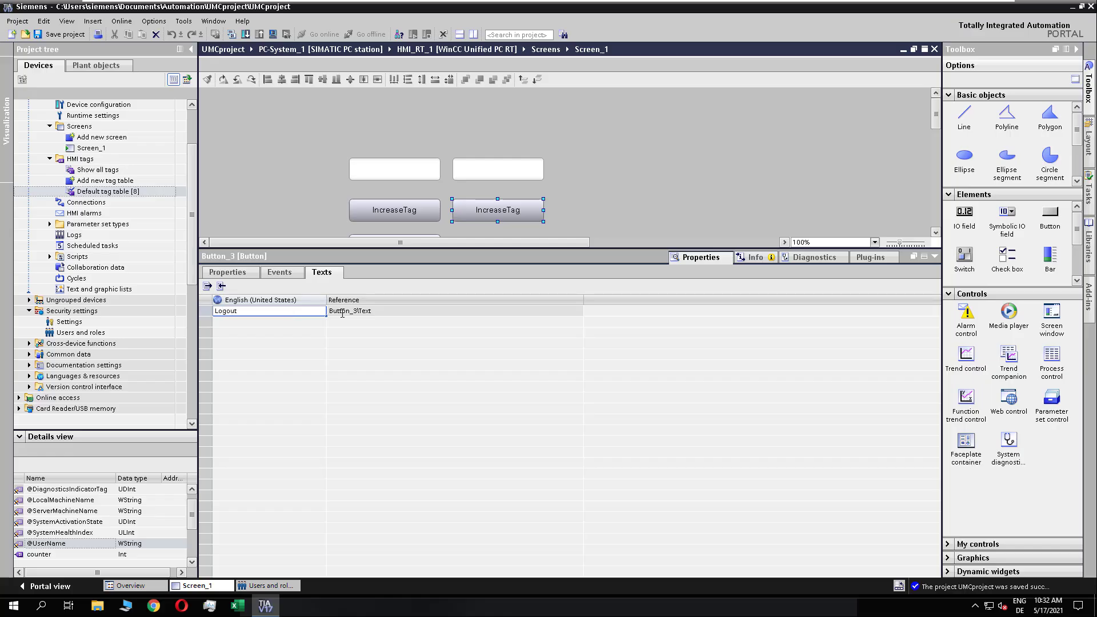
pyautogui.click(279, 272)
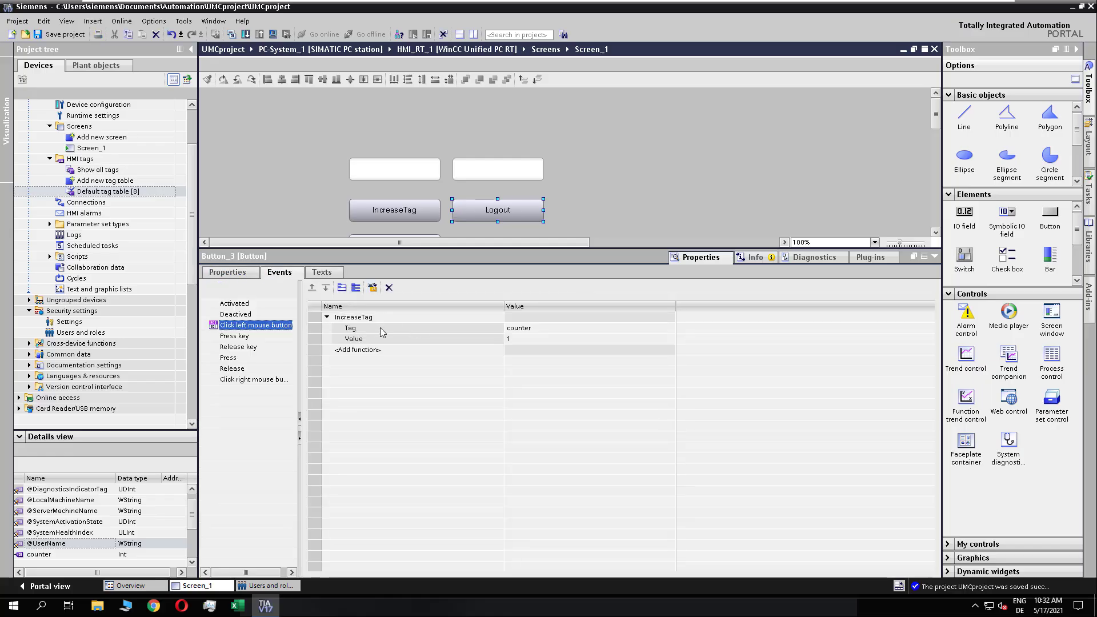
pyautogui.click(376, 319)
pyautogui.write('LogOff')
pyautogui.press('Return')
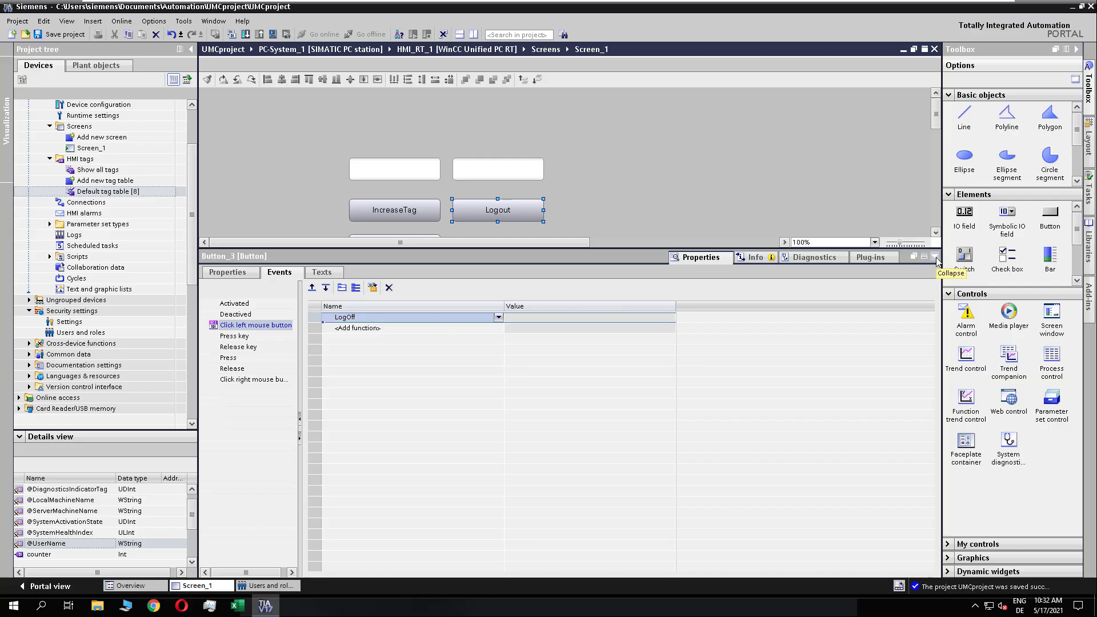
# Step: Set the Logout button's authorization to none and save the project
pyautogui.click(227, 272)
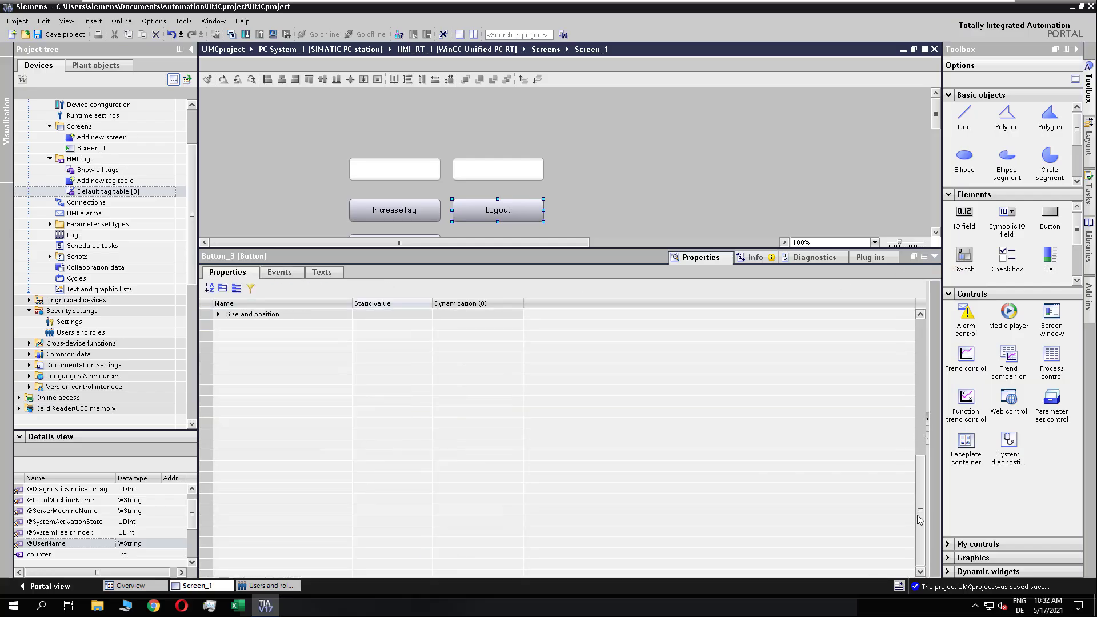
pyautogui.click(412, 324)
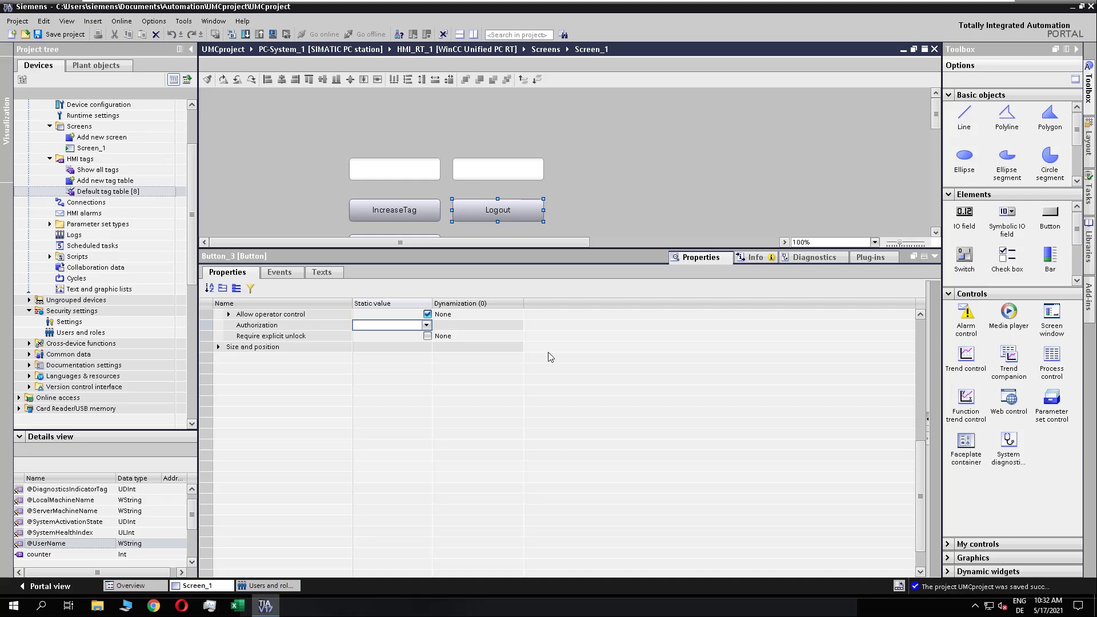
pyautogui.click(428, 326)
pyautogui.click(384, 336)
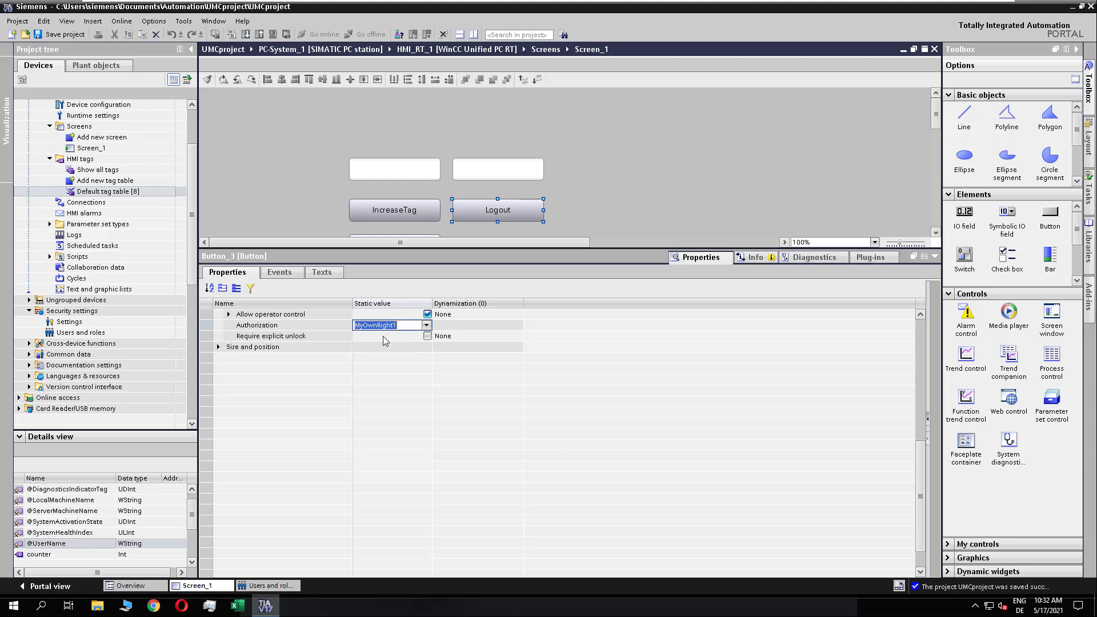
pyautogui.click(935, 257)
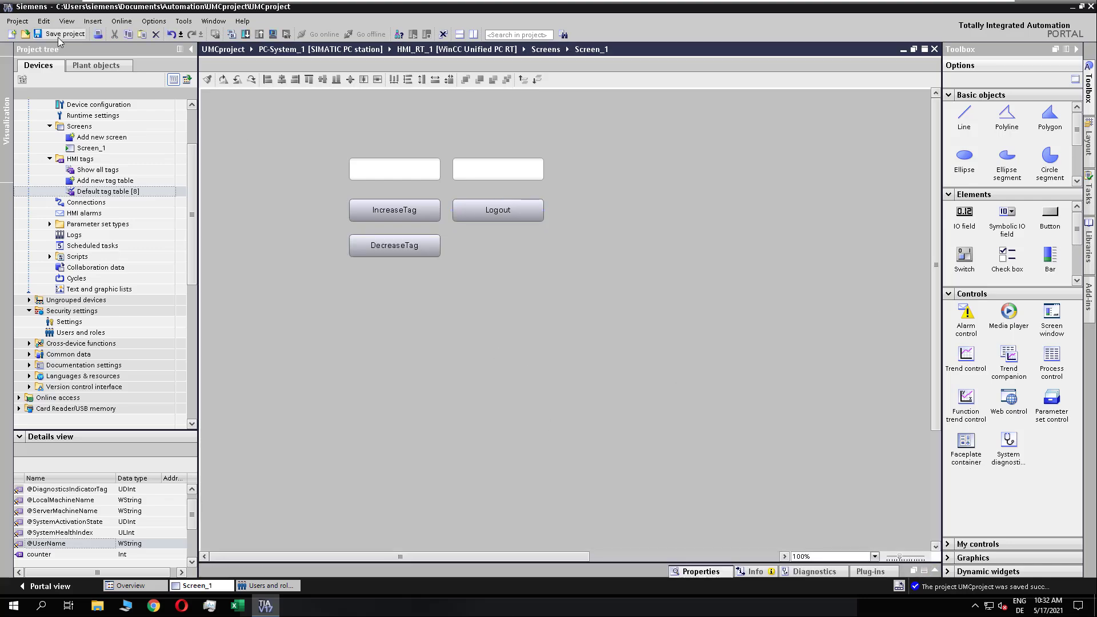
pyautogui.click(57, 36)
pyautogui.scroll(3, 92, 189)
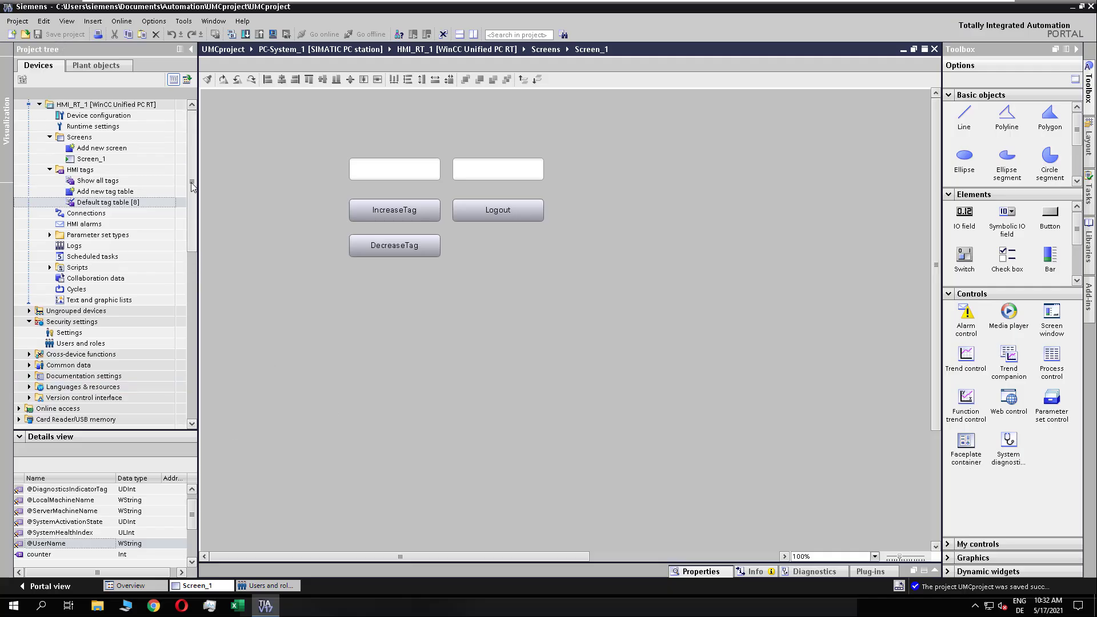
# Step: Rebuild all software for the PC-System_1 station
pyautogui.click(76, 139)
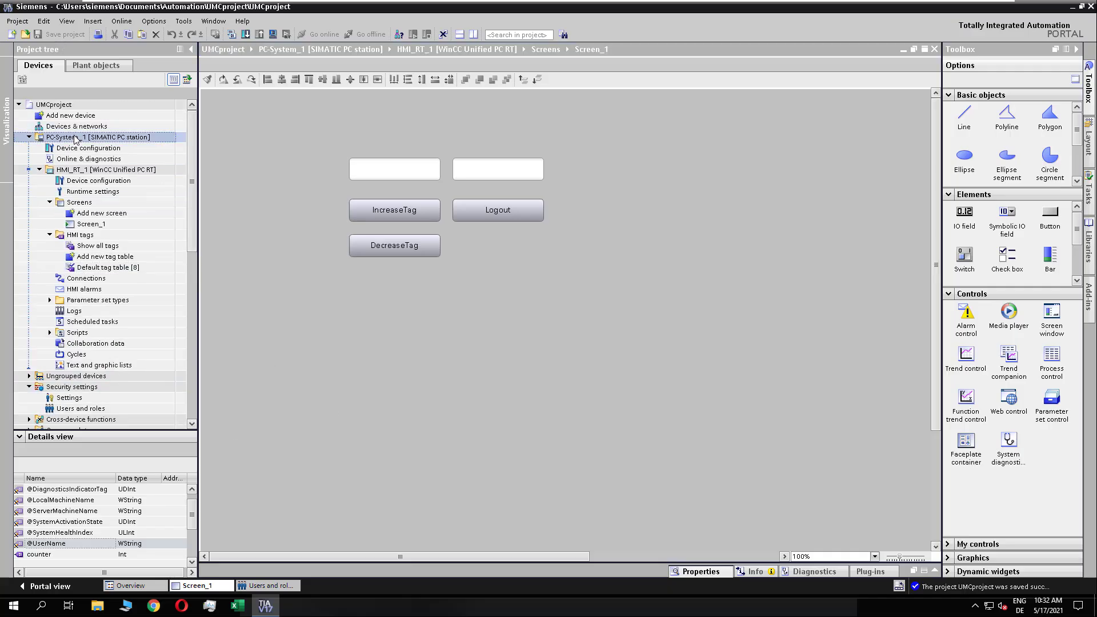
pyautogui.rightClick(76, 139)
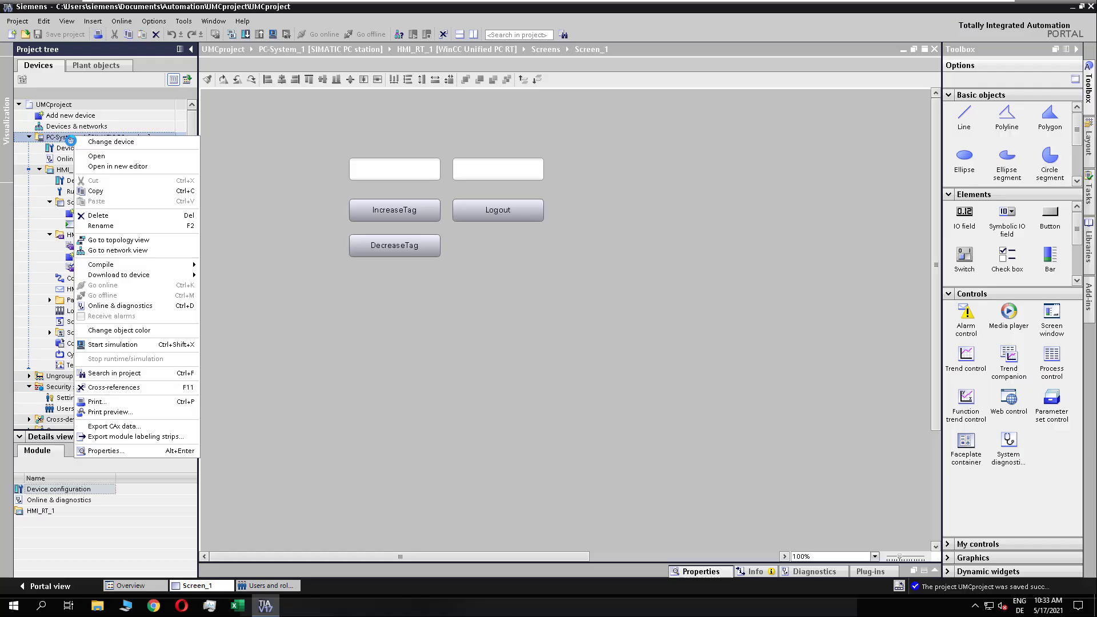
pyautogui.moveTo(137, 265)
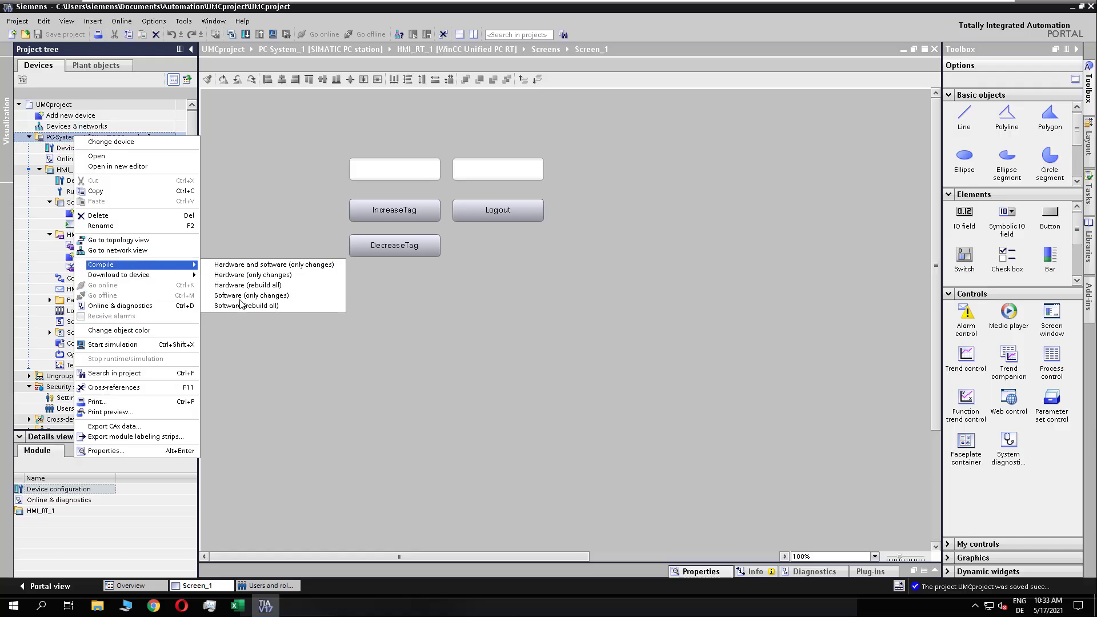
pyautogui.click(241, 304)
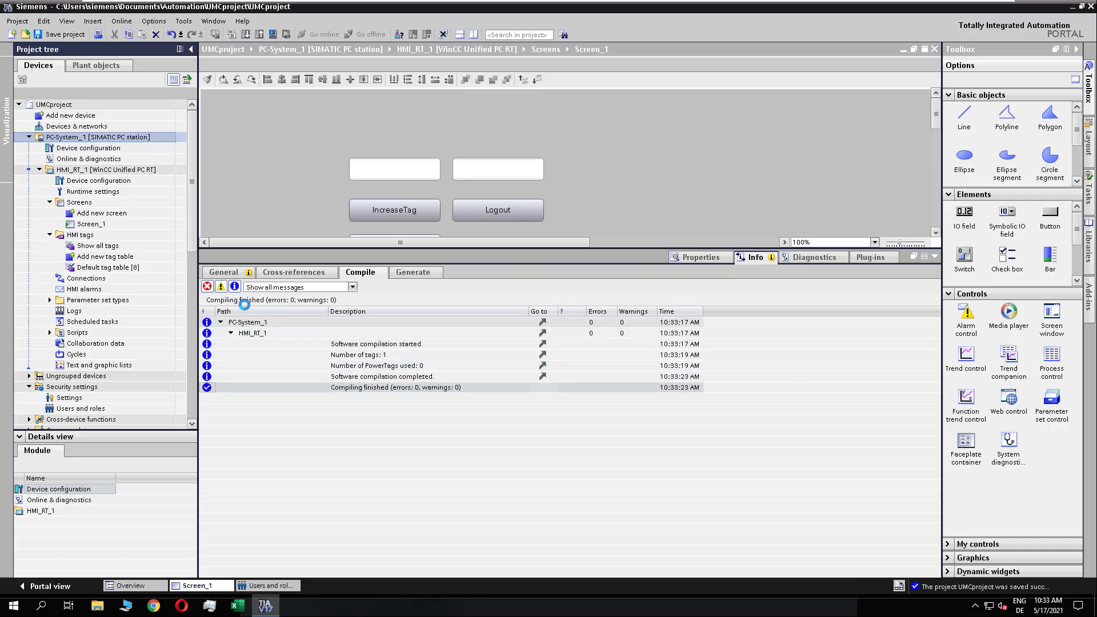
# Step: Start runtime simulation and download HMI_RT_1, overwriting the runtime's user configuration
pyautogui.rightClick(74, 140)
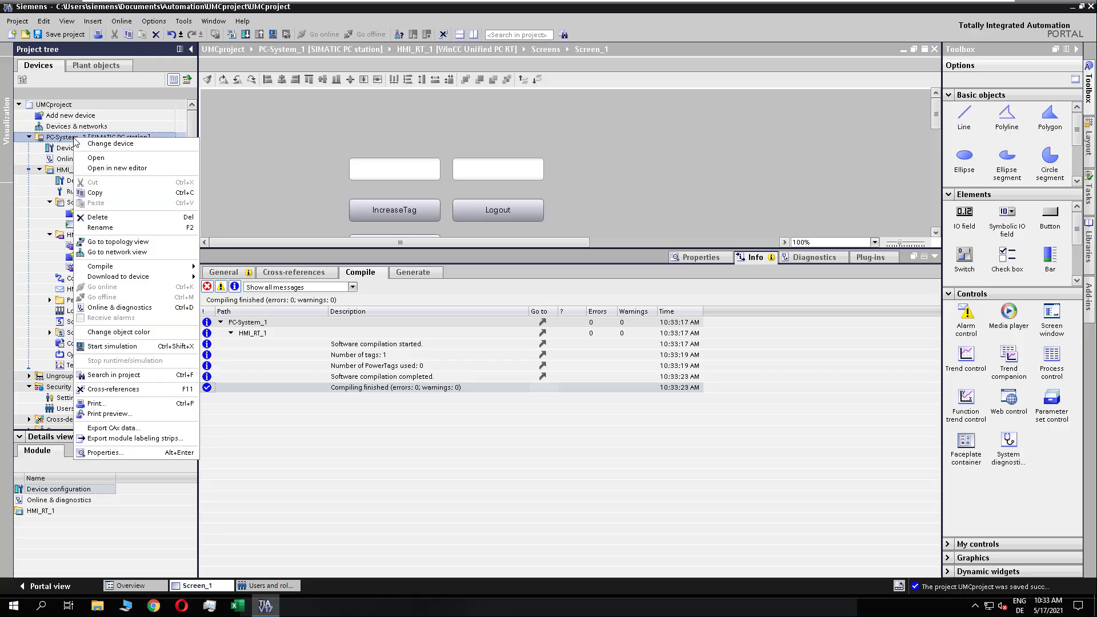
pyautogui.click(139, 348)
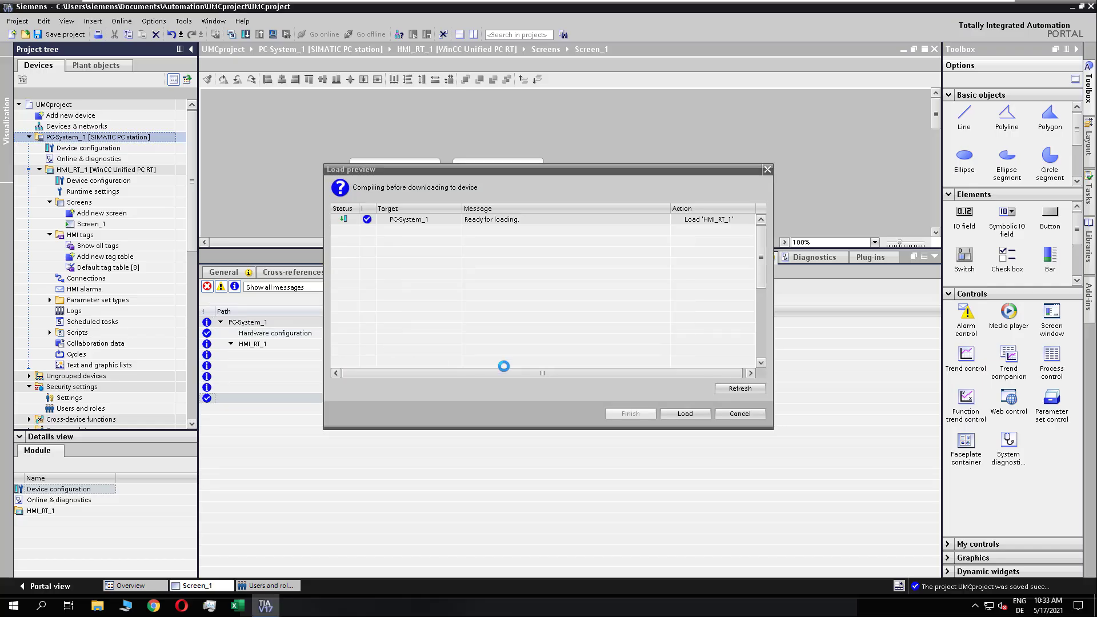
pyautogui.click(392, 307)
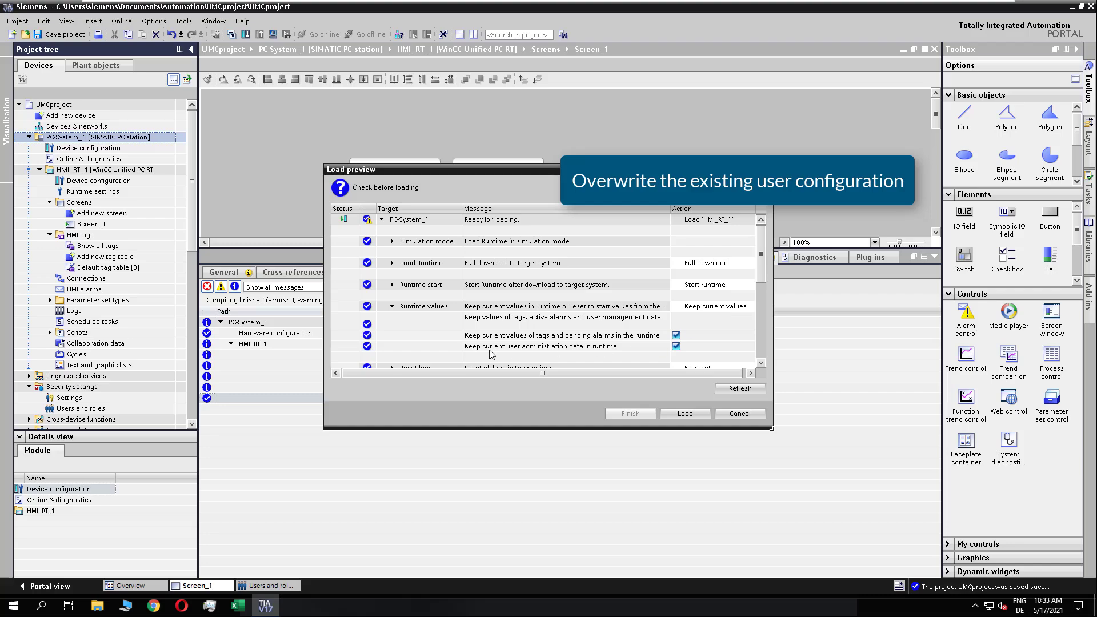
pyautogui.click(676, 347)
pyautogui.scroll(-2, 768, 290)
pyautogui.scroll(-2, 771, 303)
pyautogui.scroll(4, 742, 315)
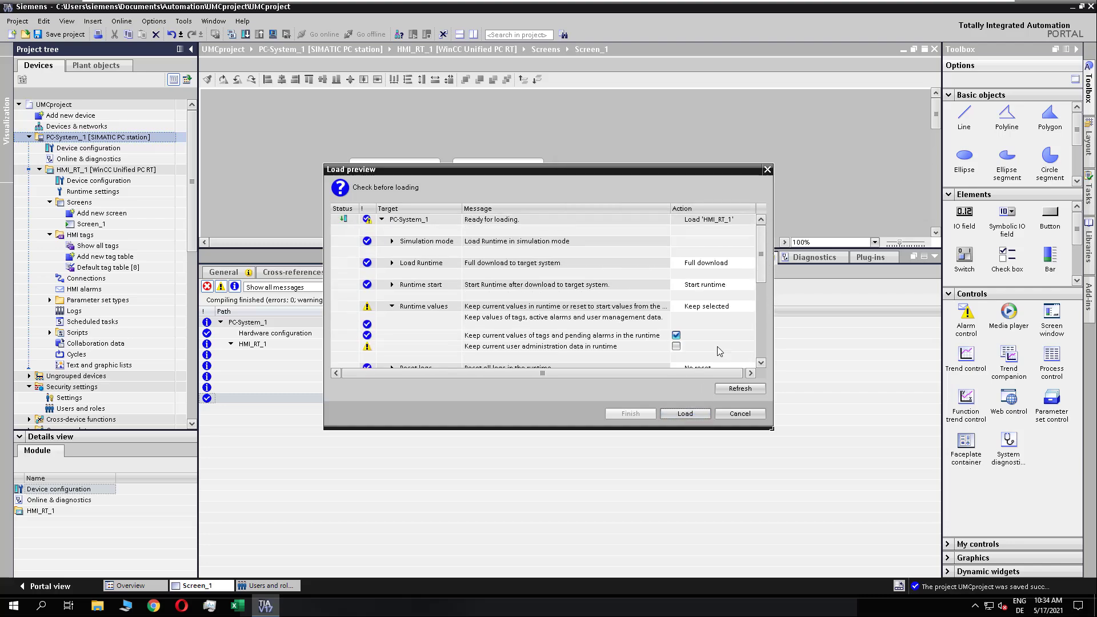
pyautogui.click(689, 415)
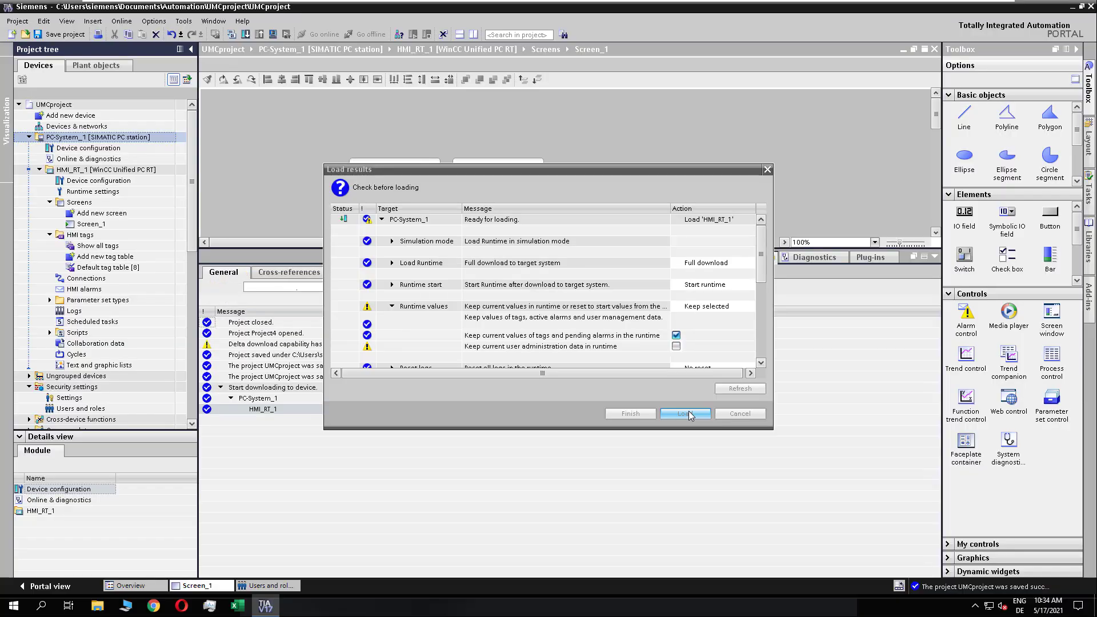
pyautogui.click(689, 412)
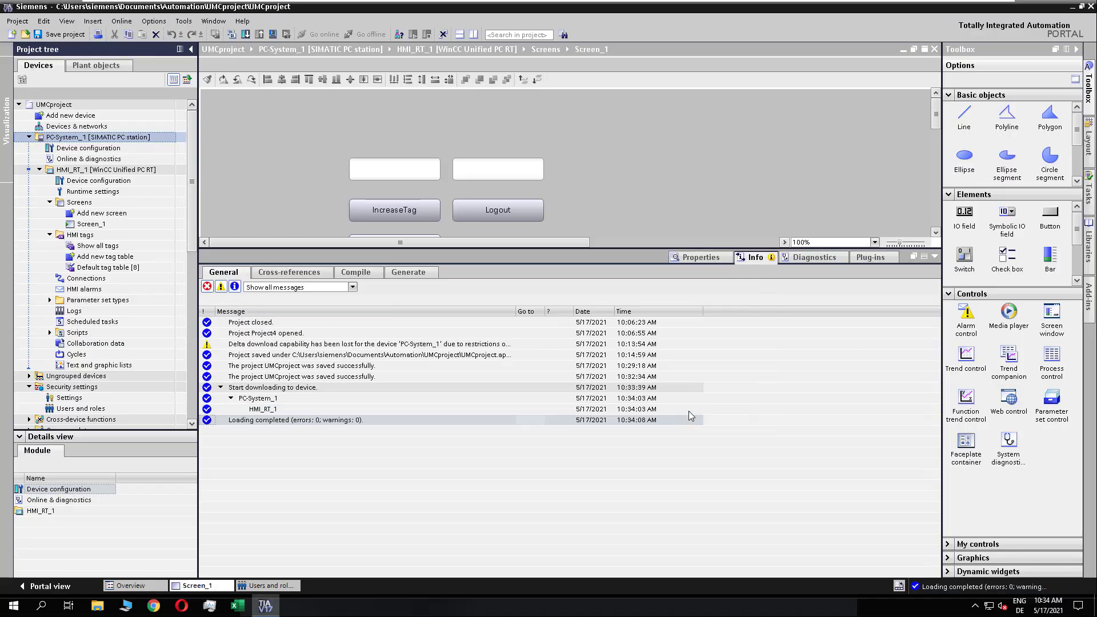
pyautogui.click(153, 606)
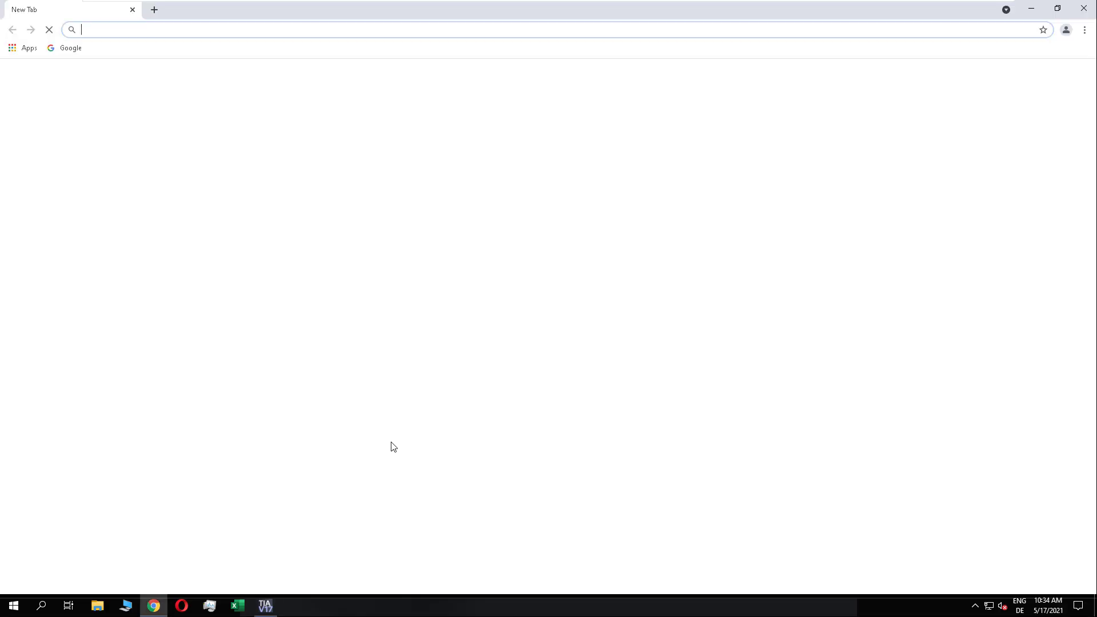
pyautogui.click(426, 303)
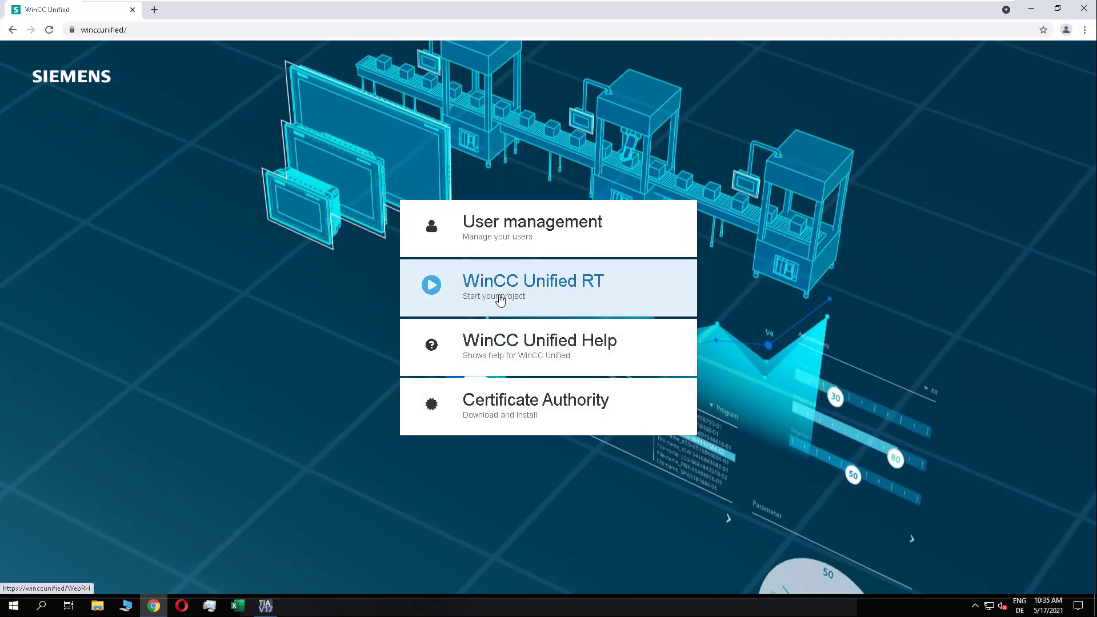
pyautogui.click(500, 298)
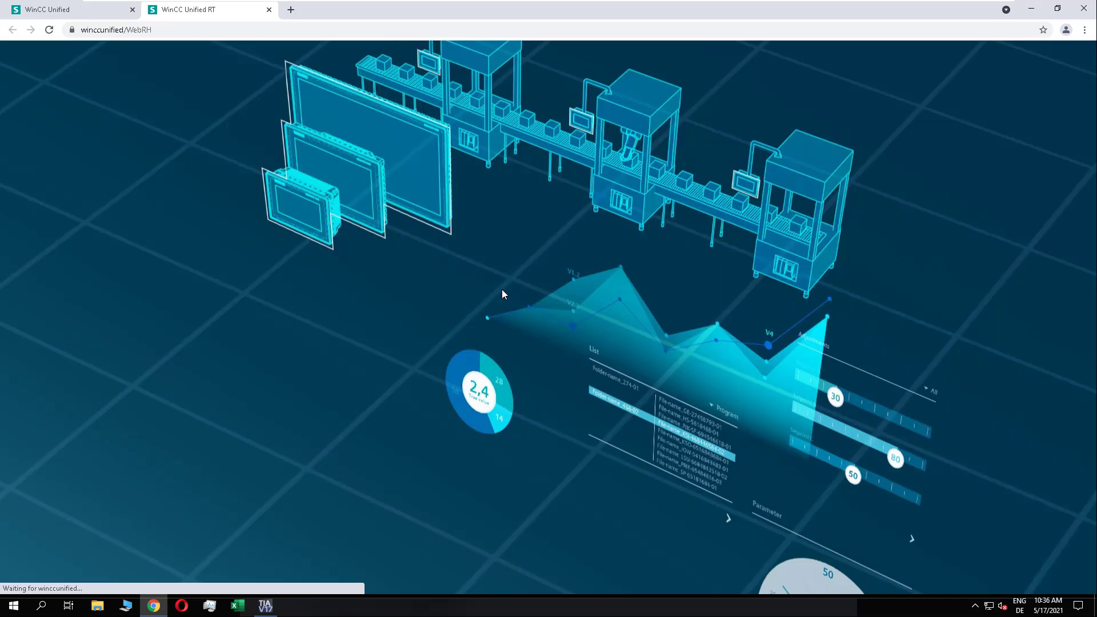
# Step: Sign in to runtime as user Operator with its password and let the browser save the login
pyautogui.moveTo(508, 230); pyautogui.dragTo(461, 232)
pyautogui.write('Operator')
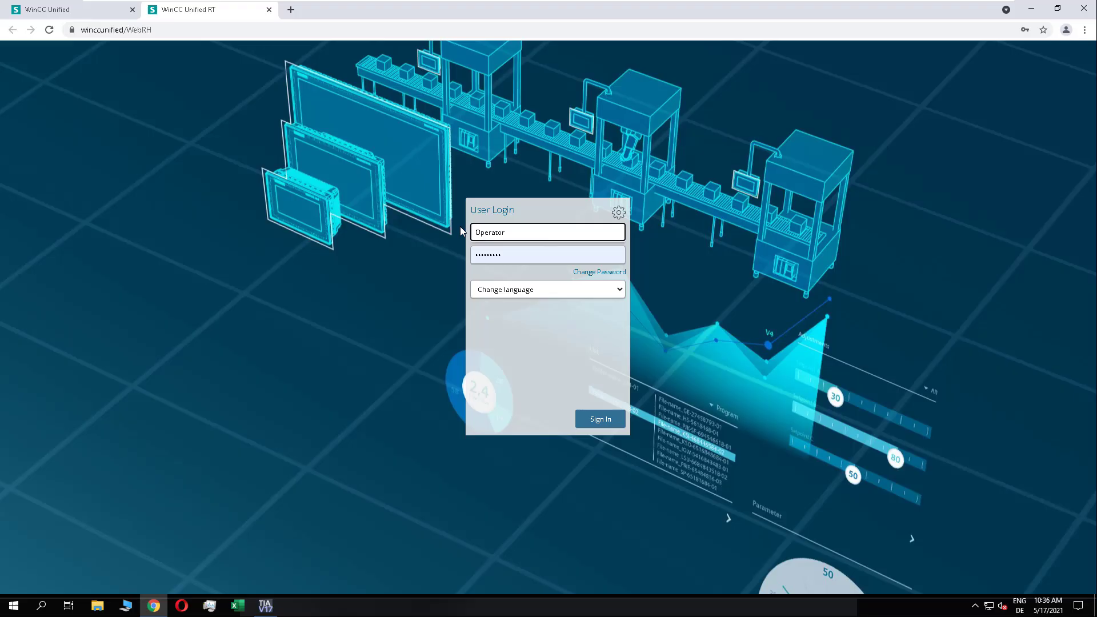
pyautogui.press('Tab')
pyautogui.write('•••••••••••')
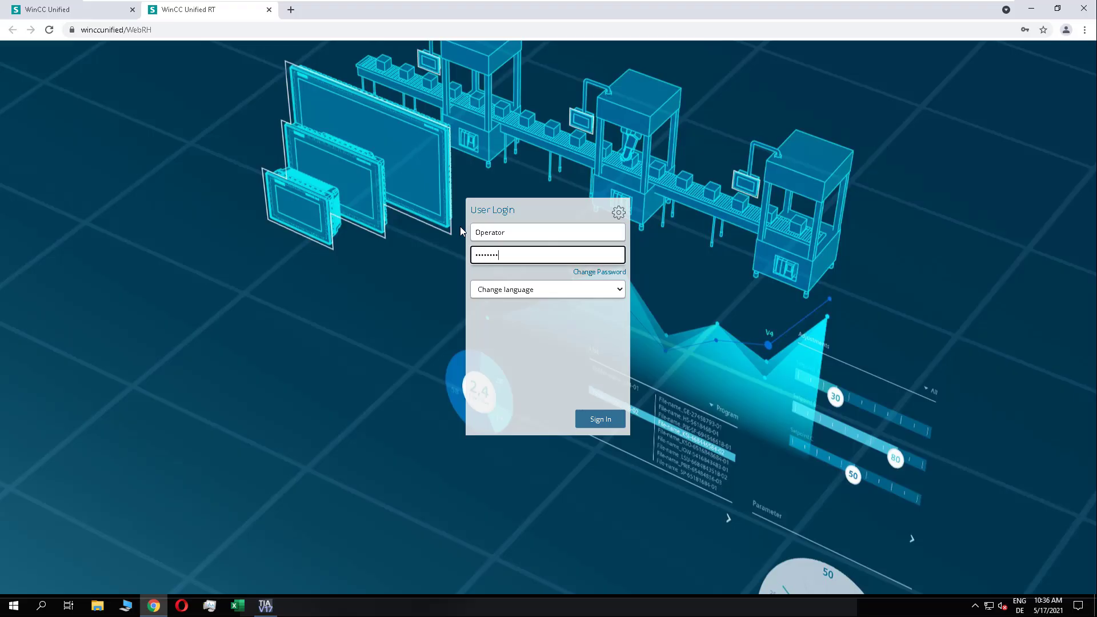
pyautogui.click(599, 430)
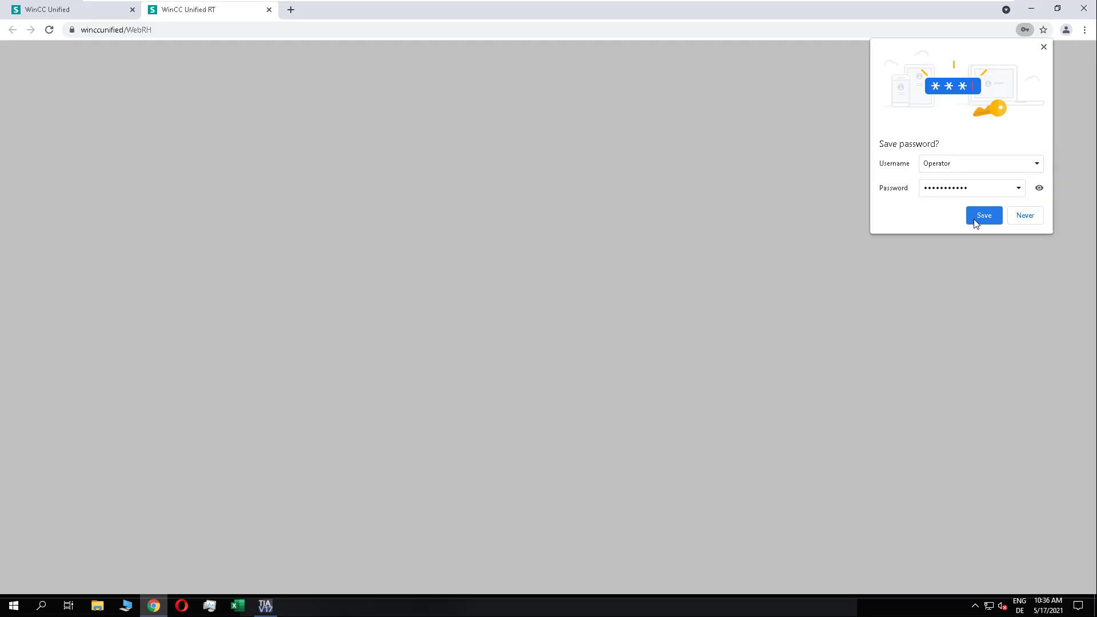
pyautogui.click(975, 220)
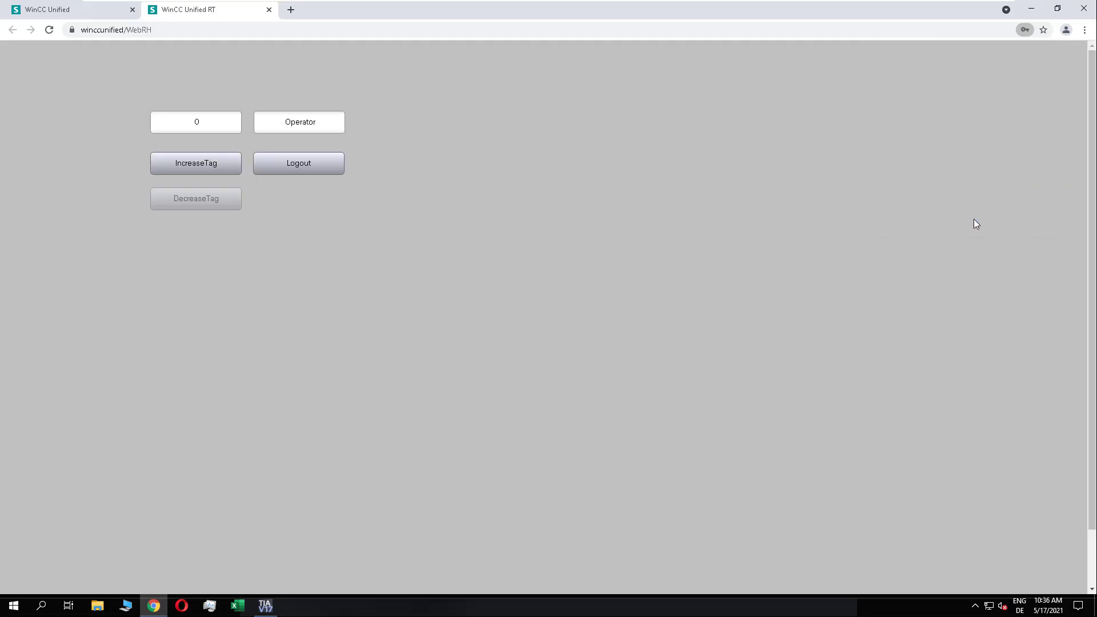
# Step: Confirm DecreaseTag is refused, raise the tag from 0 to 5 with IncreaseTag, then log out
pyautogui.click(206, 201)
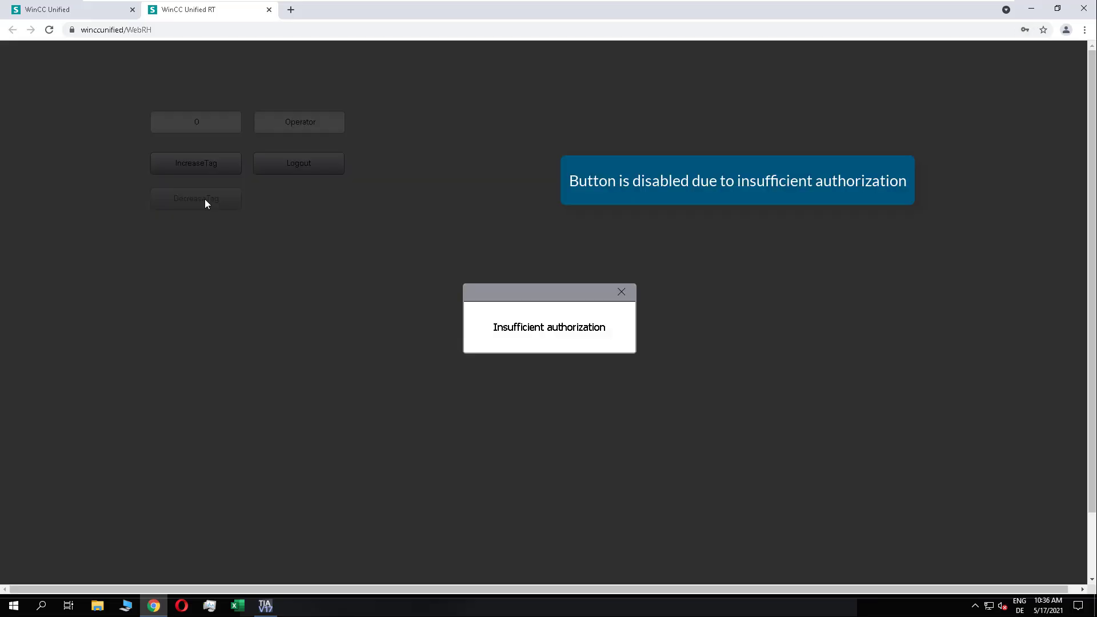
pyautogui.click(622, 292)
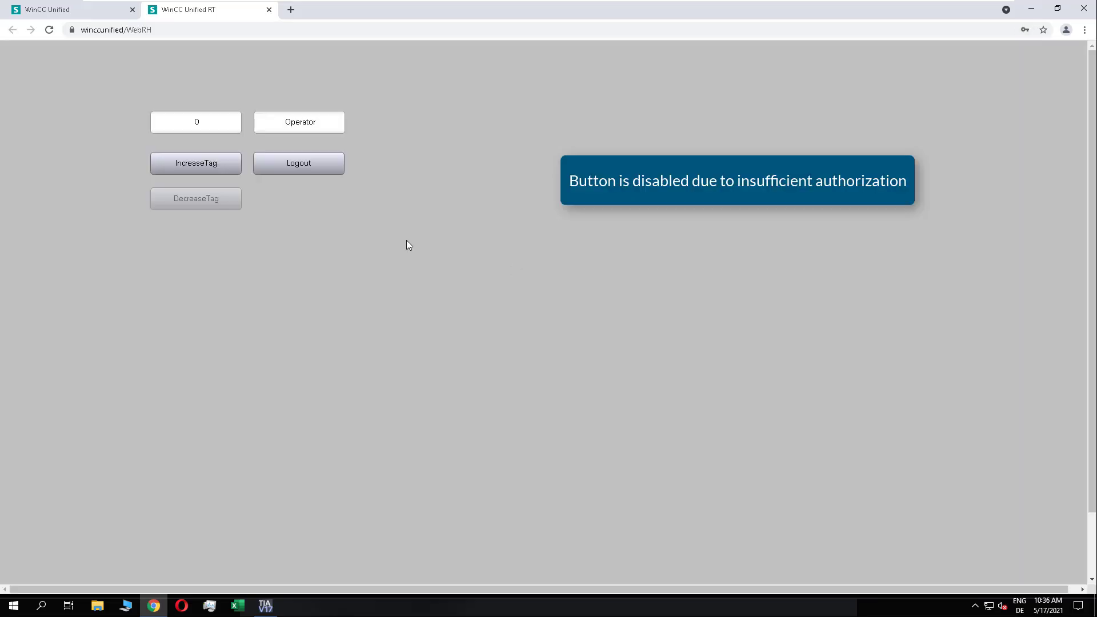
pyautogui.click(186, 171)
pyautogui.click(186, 171)
pyautogui.click(186, 170)
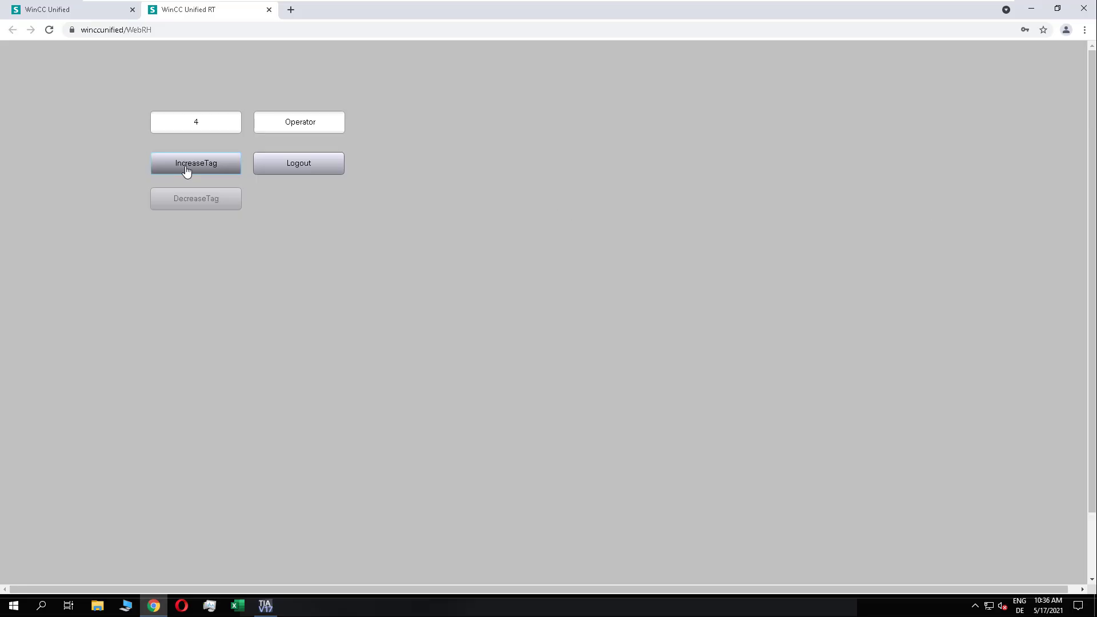
pyautogui.click(187, 171)
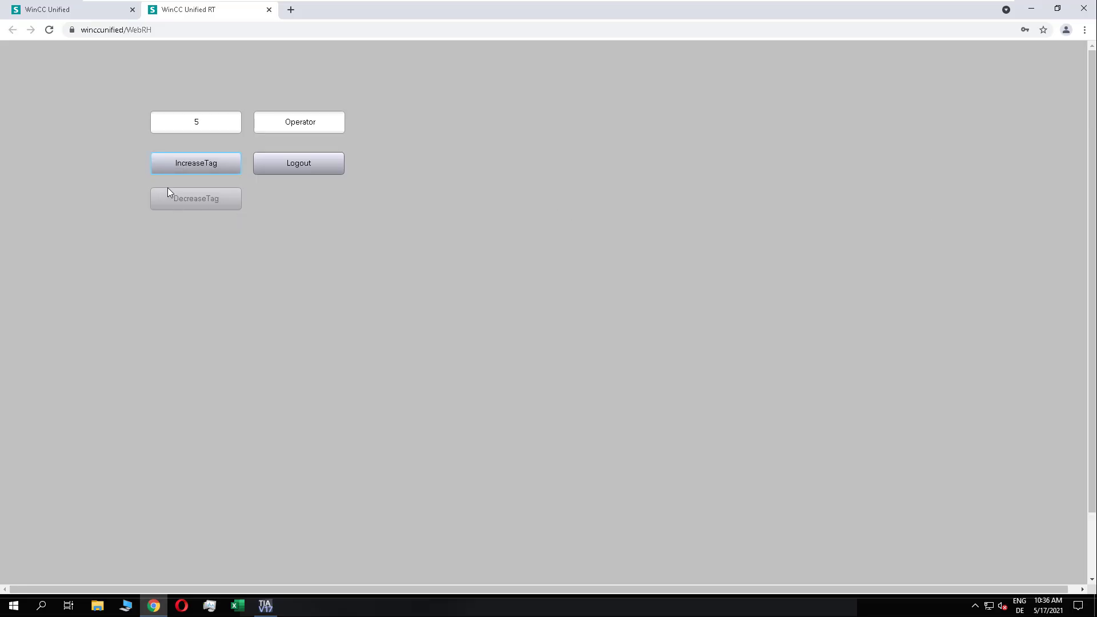
pyautogui.click(308, 176)
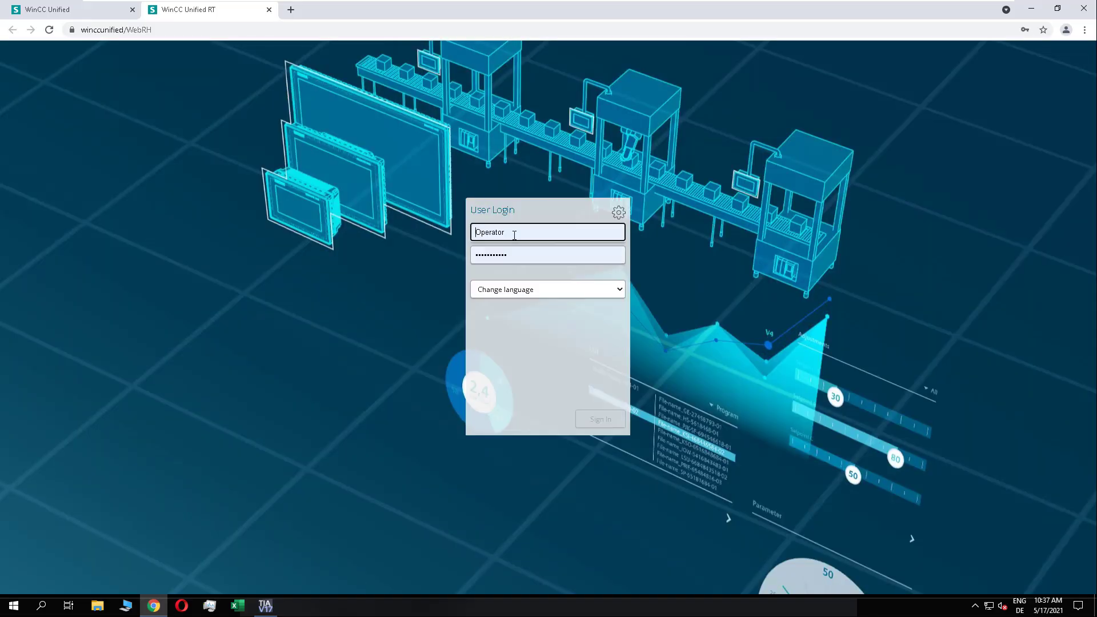
# Step: Sign in as user Monitor with its password and let the browser save the login
pyautogui.click(515, 230)
pyautogui.moveTo(515, 230); pyautogui.dragTo(468, 233)
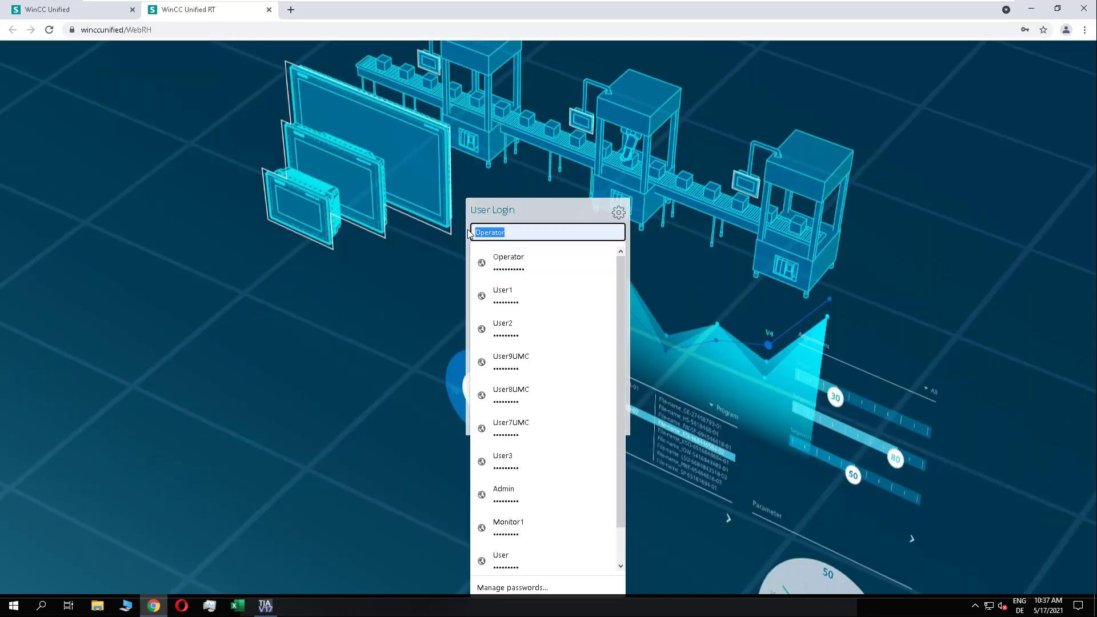
pyautogui.write('Monitor')
pyautogui.press('Tab')
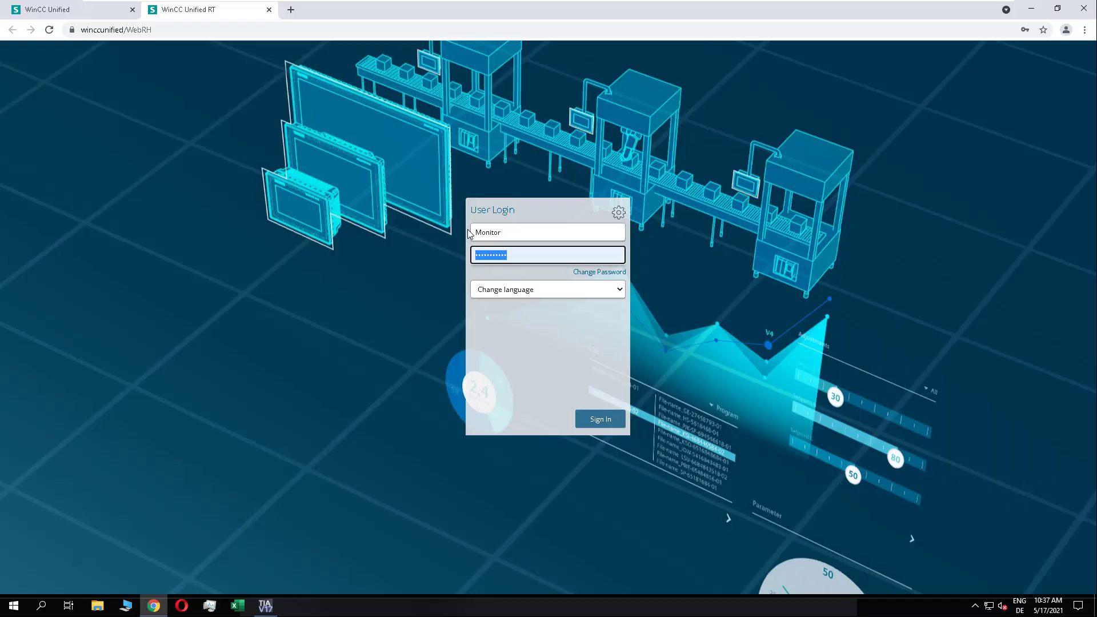
pyautogui.write('***')
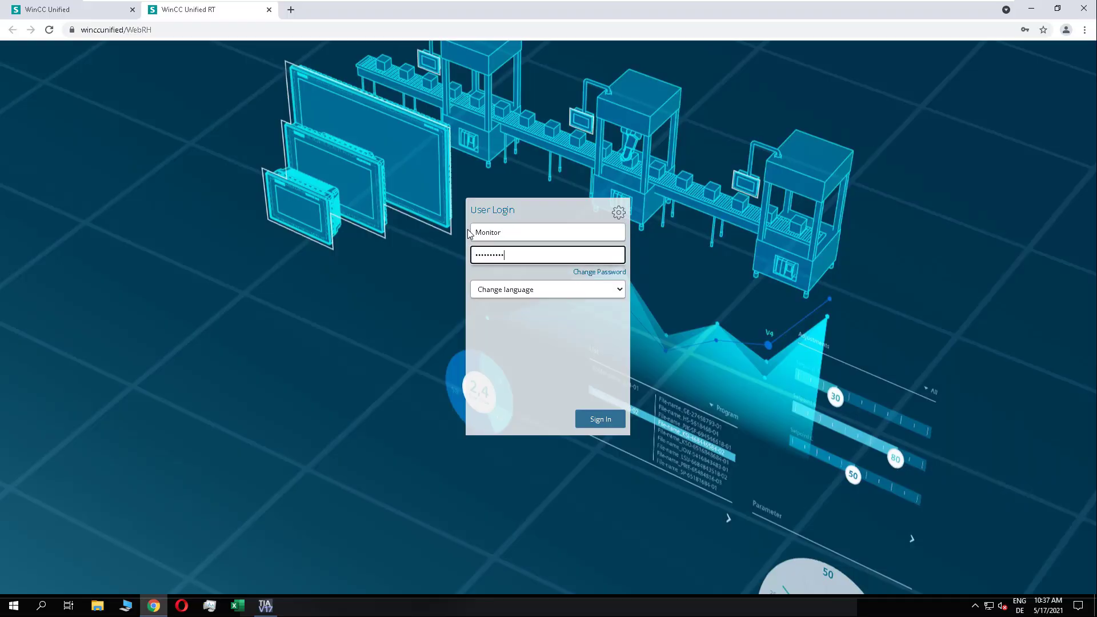
pyautogui.click(600, 420)
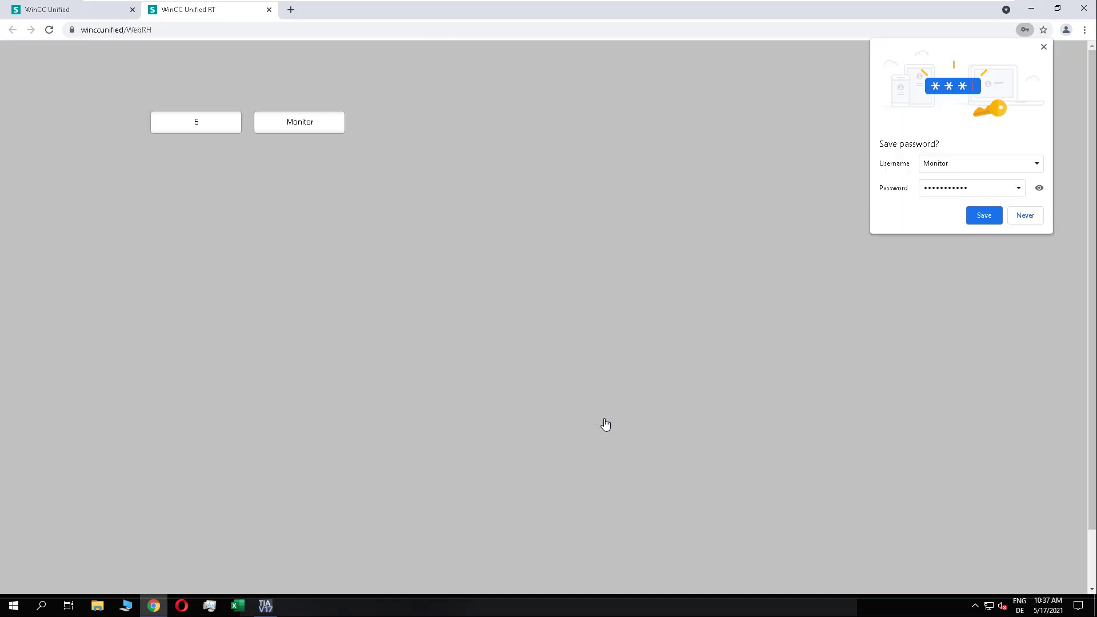
pyautogui.click(983, 217)
# Step: Confirm IncreaseTag is refused, lower the tag from 5 to -3 with DecreaseTag, then log out
pyautogui.click(197, 165)
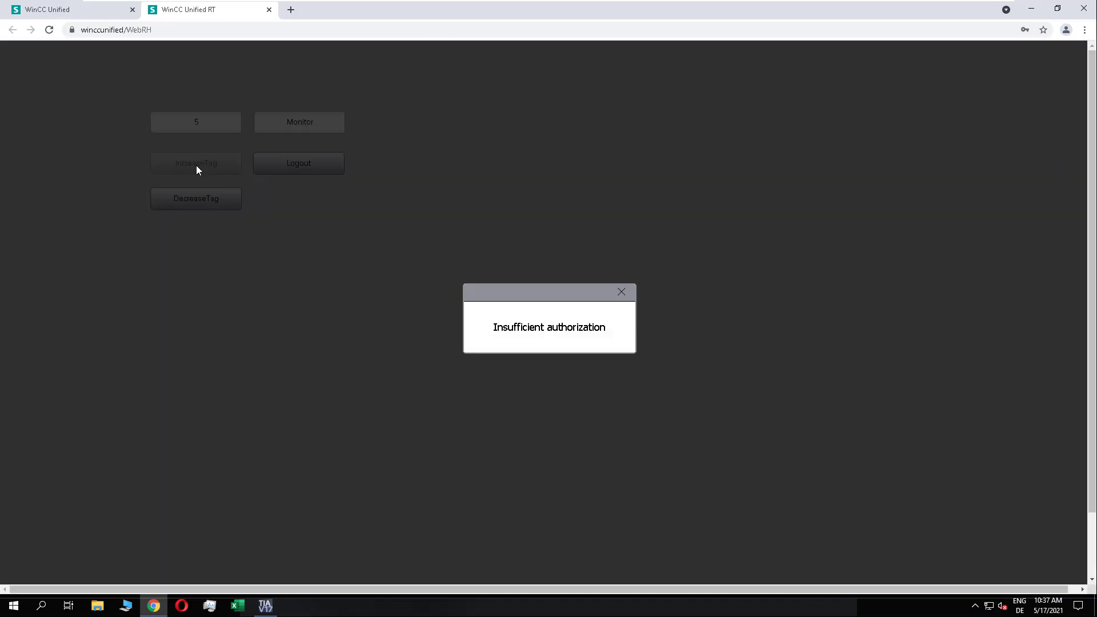
pyautogui.click(622, 293)
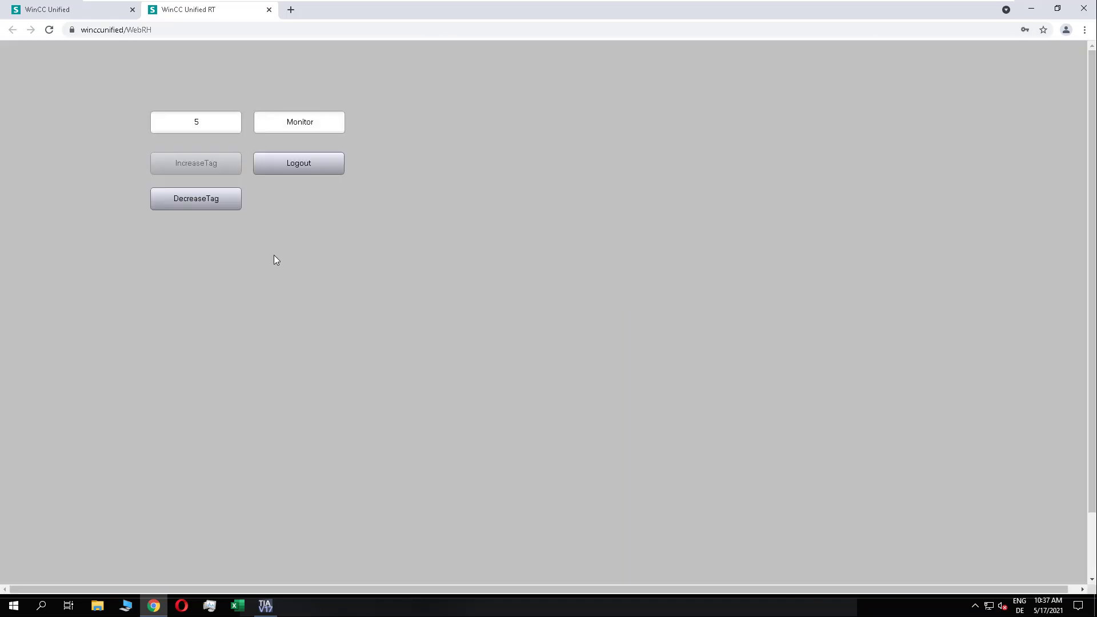
pyautogui.click(203, 208)
pyautogui.click(203, 208)
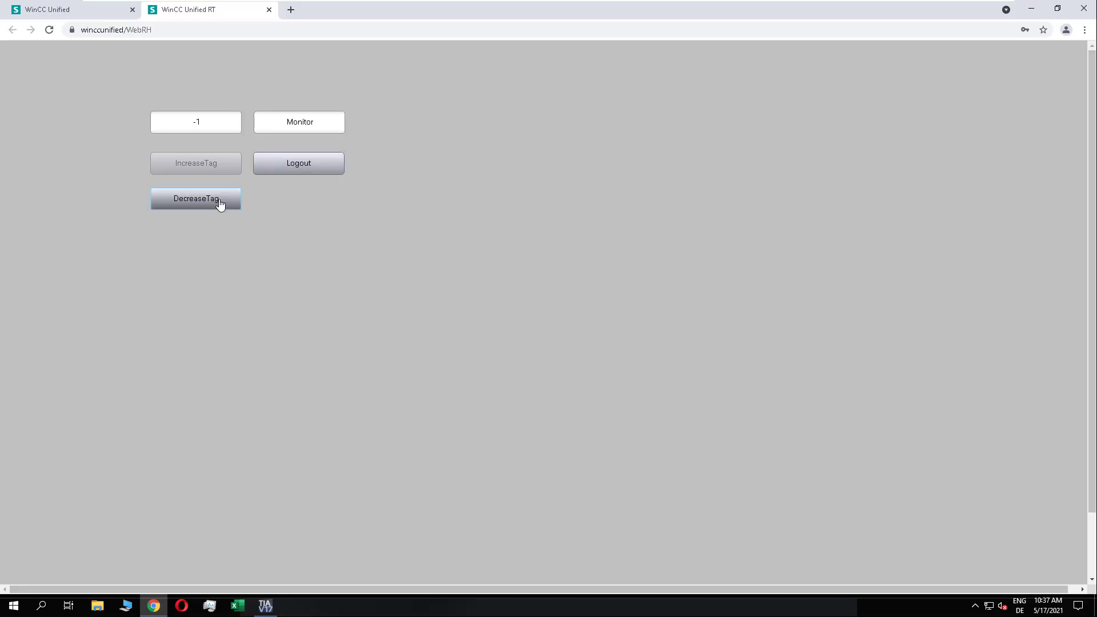
pyautogui.click(219, 204)
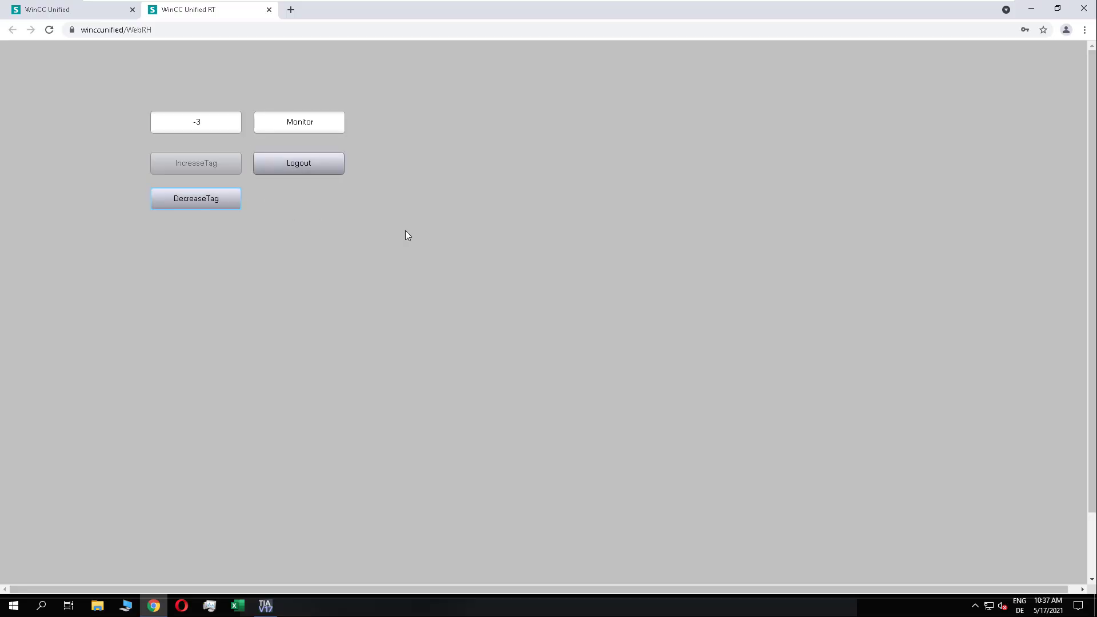
pyautogui.click(301, 167)
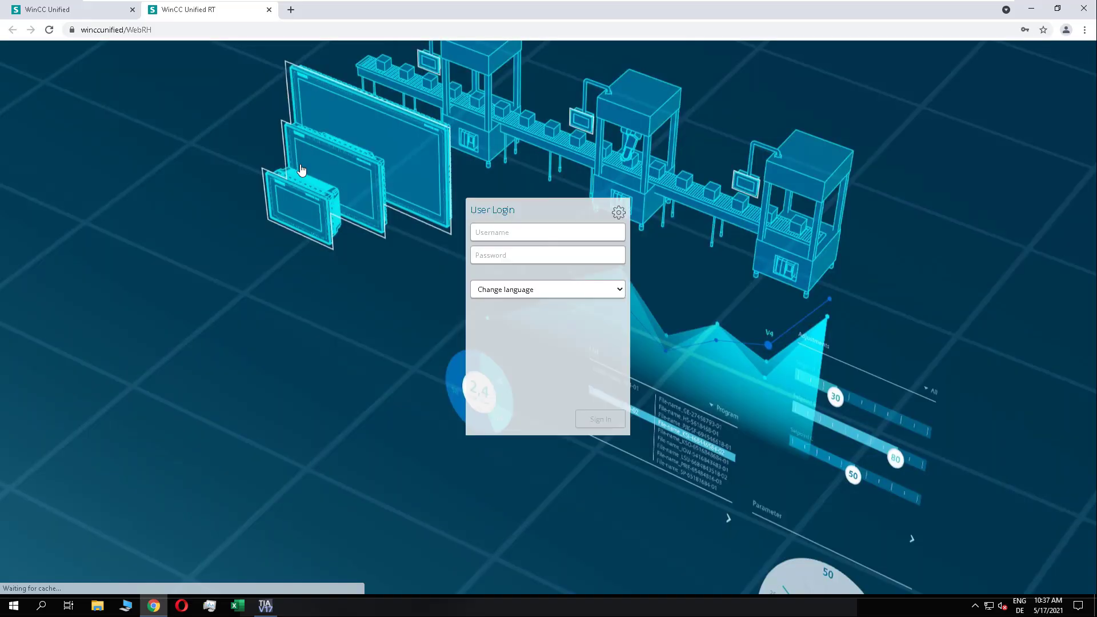
# Step: Sign in as user Admin using the saved login, declining the password update
pyautogui.moveTo(510, 230); pyautogui.dragTo(443, 230)
pyautogui.write('Admin')
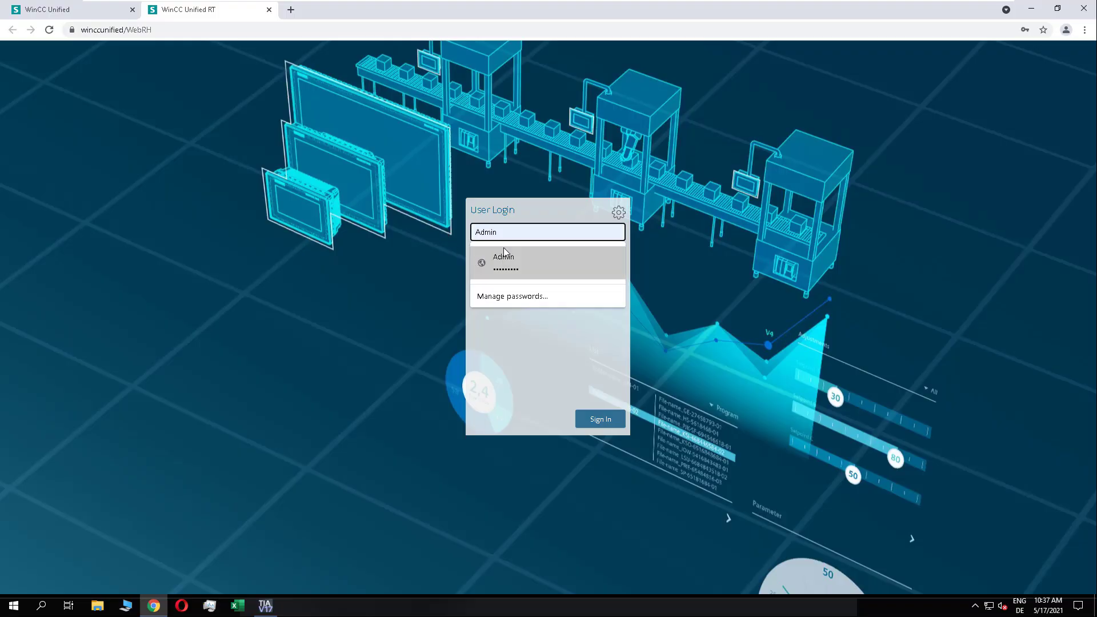
pyautogui.click(530, 252)
pyautogui.write('•••')
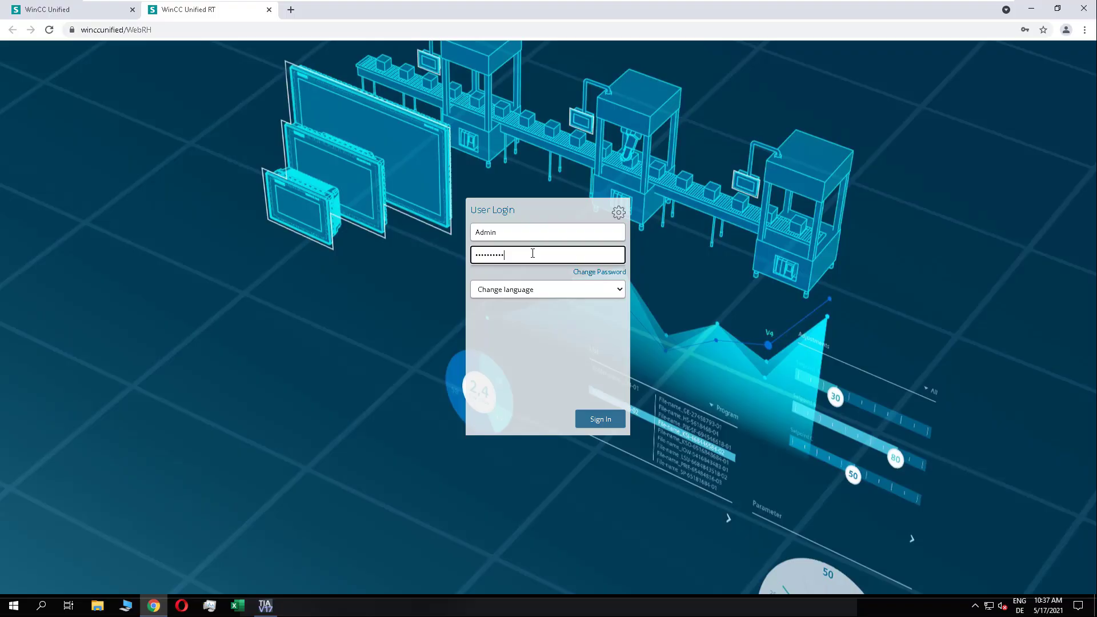
pyautogui.click(597, 422)
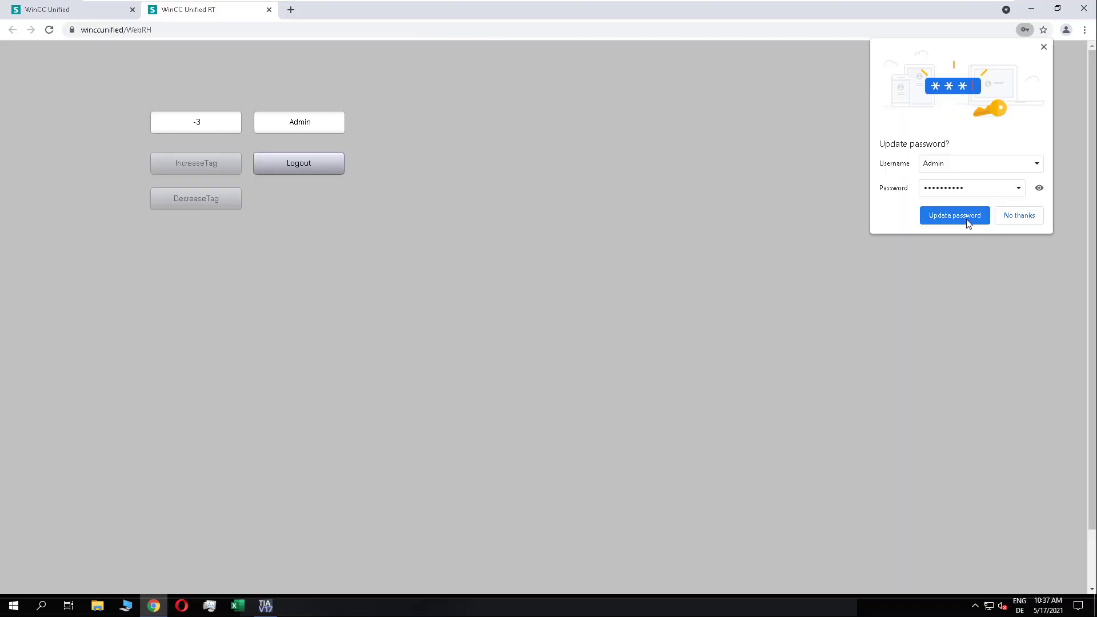
pyautogui.click(1017, 217)
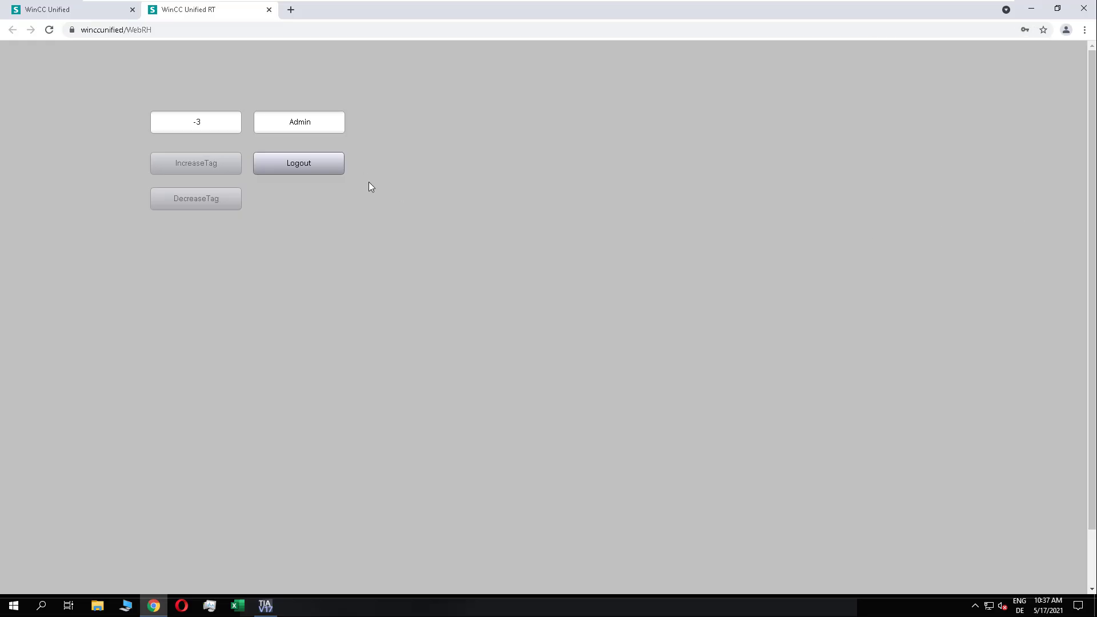
# Step: Confirm IncreaseTag is refused for Admin, leaving the tag at -3, then log out
pyautogui.click(218, 163)
pyautogui.click(627, 296)
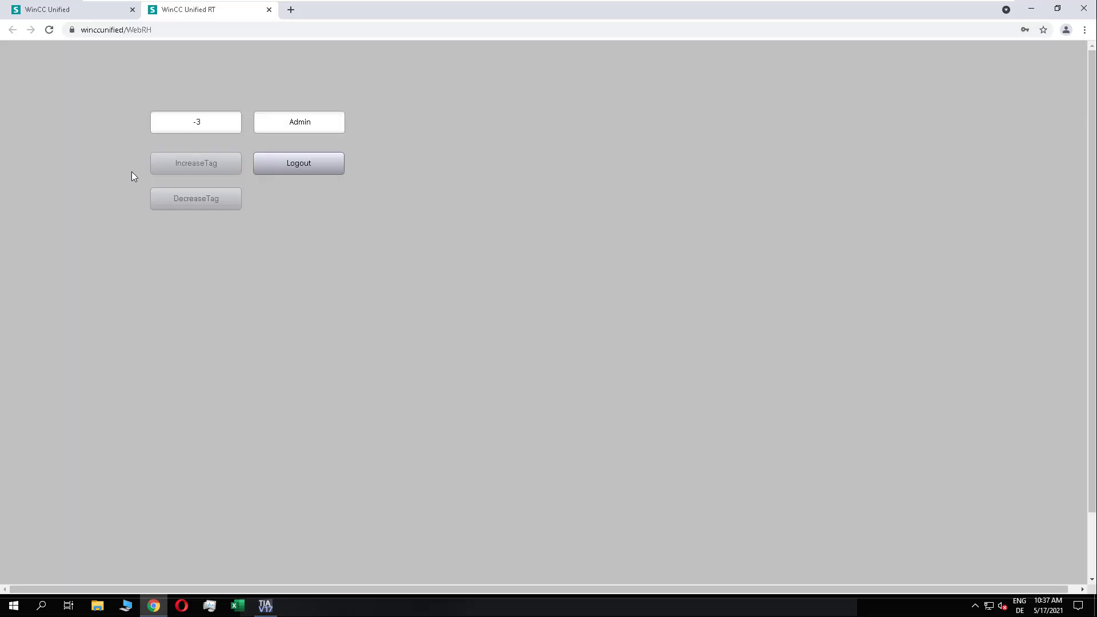
pyautogui.click(294, 161)
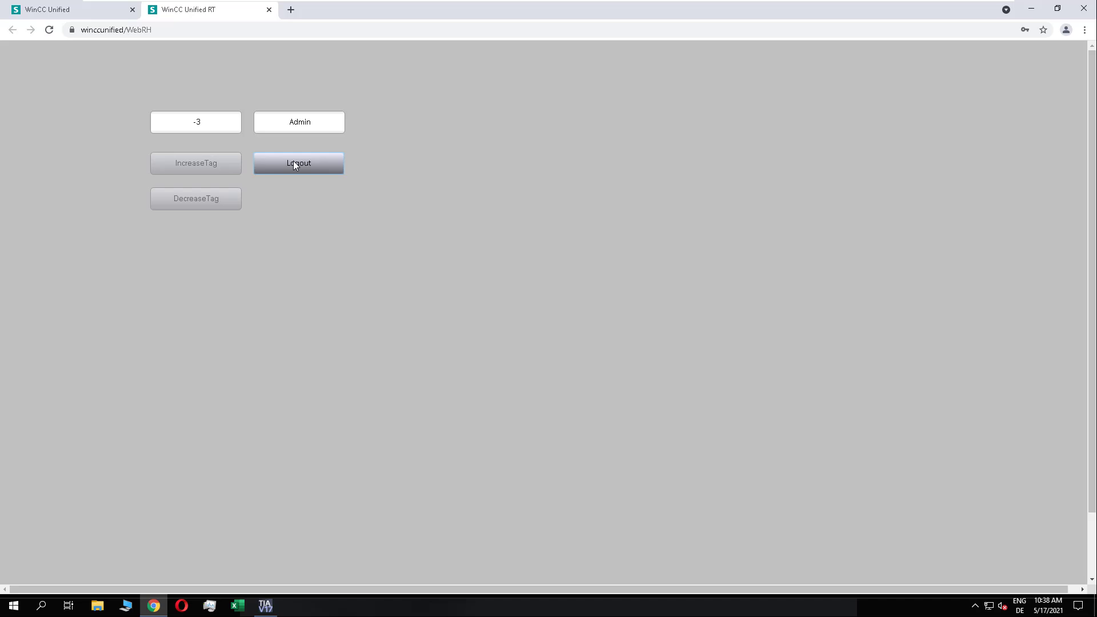